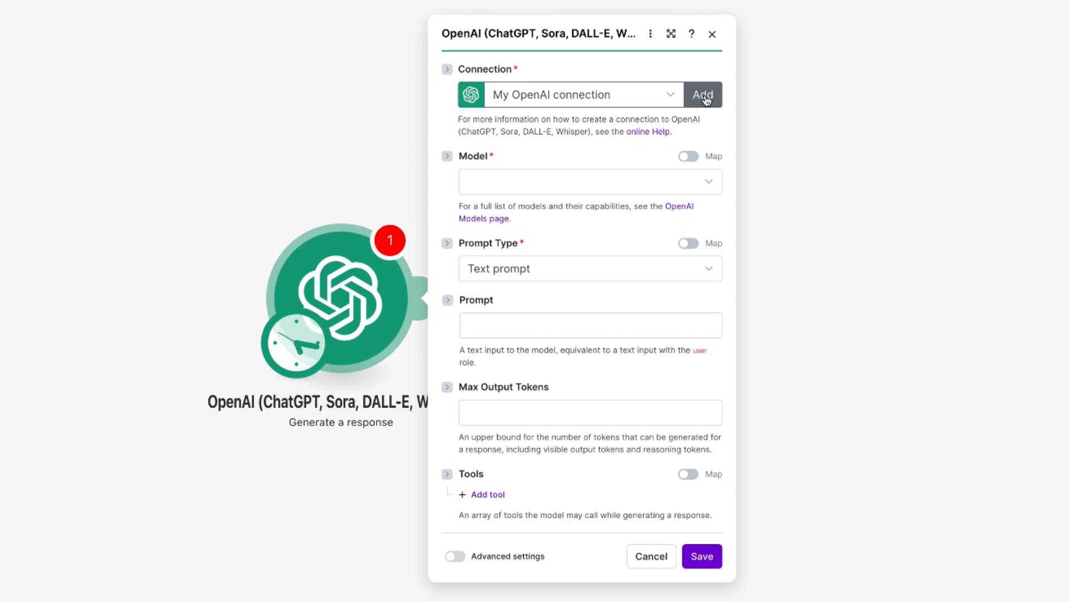
Step: Add an OpenAI connection using the API key and set the response module's model to gpt-5.2 (system)
{"action": "left_click", "coordinate": [704, 95]}
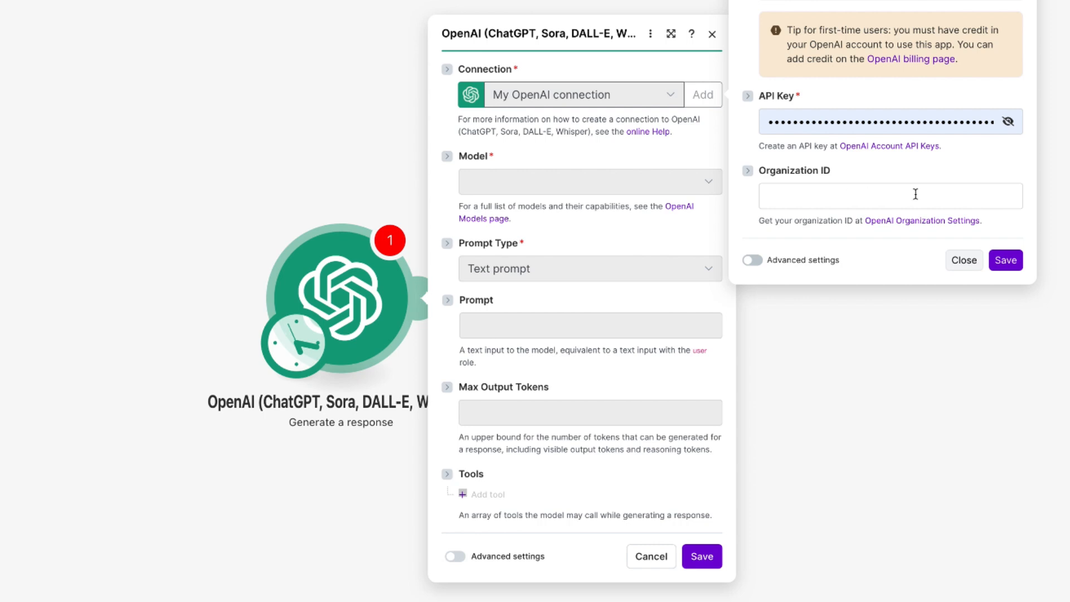
{"action": "left_click", "coordinate": [1013, 261]}
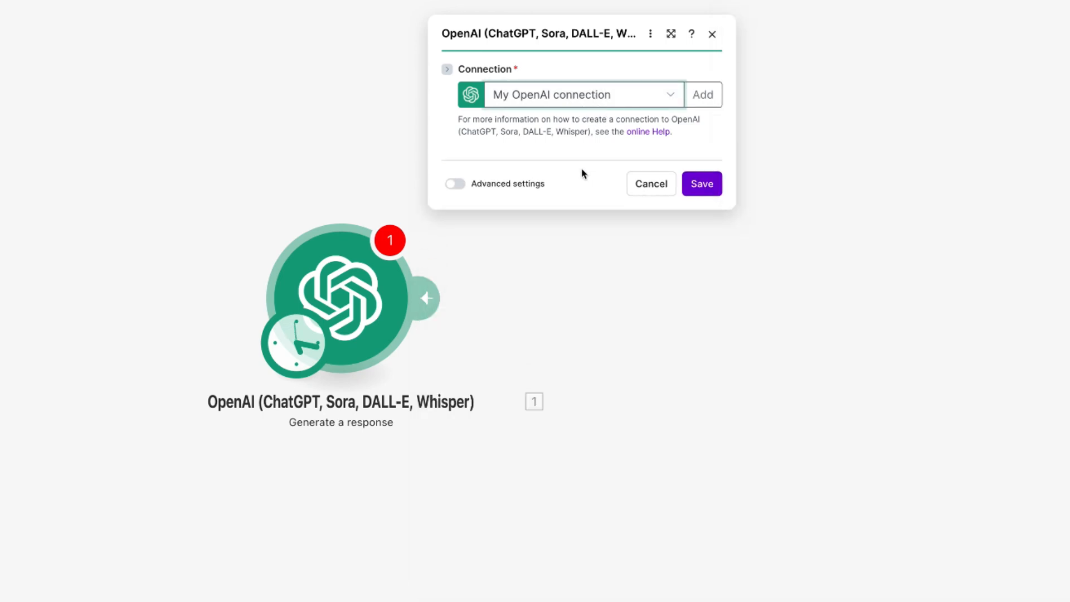
{"action": "left_click", "coordinate": [551, 185]}
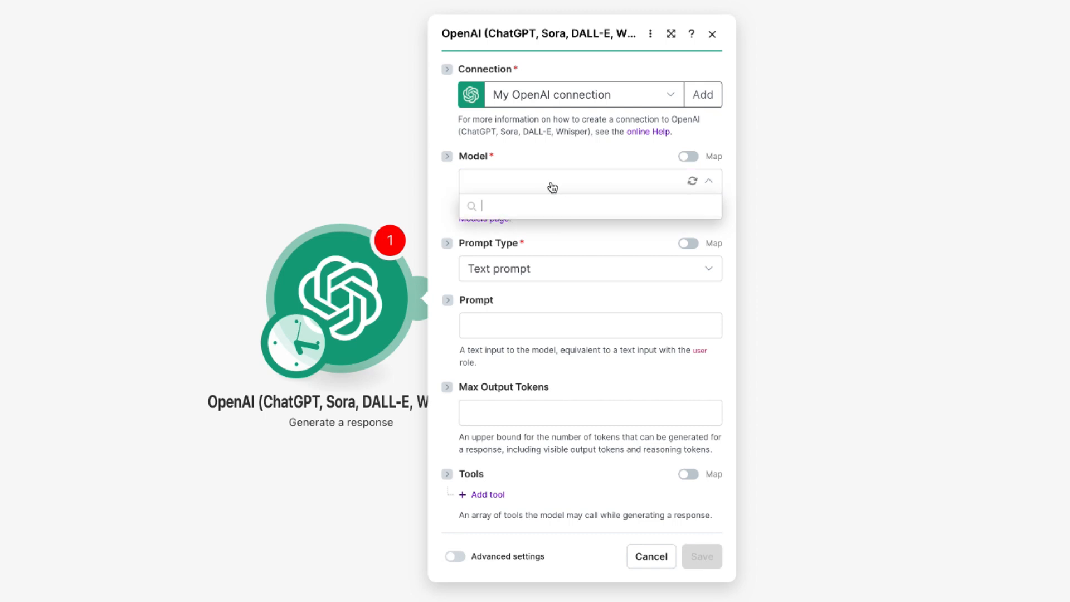
{"action": "left_click", "coordinate": [692, 181]}
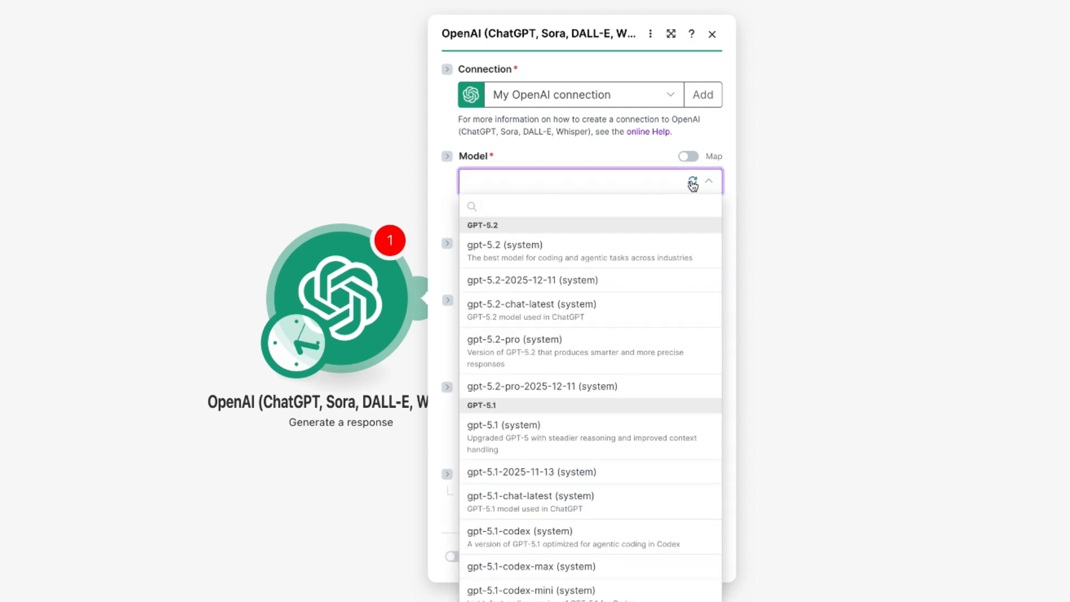
{"action": "left_click", "coordinate": [511, 249]}
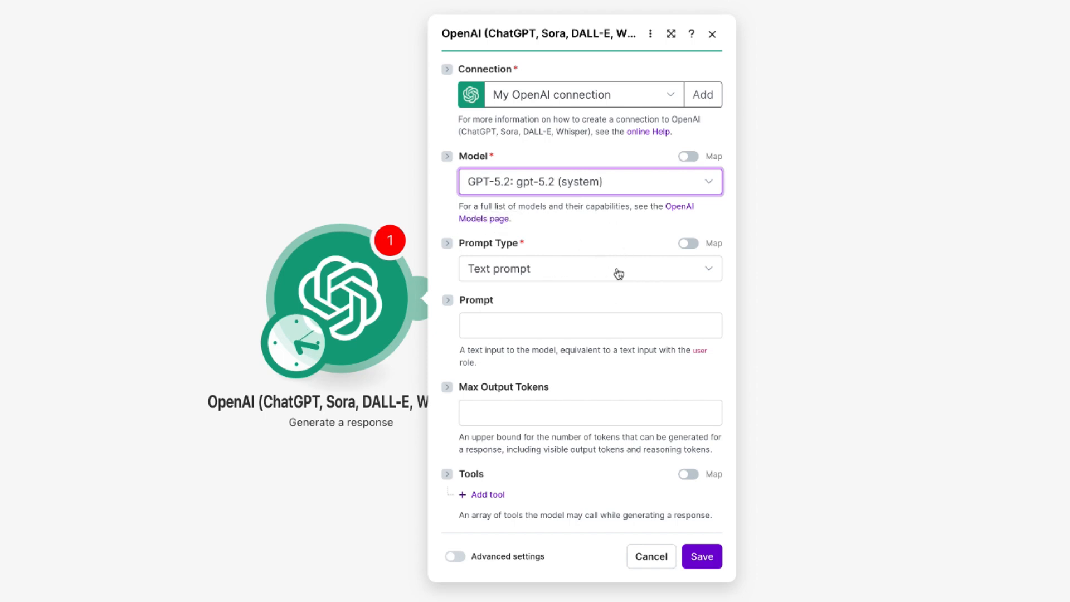
{"action": "left_click", "coordinate": [529, 327]}
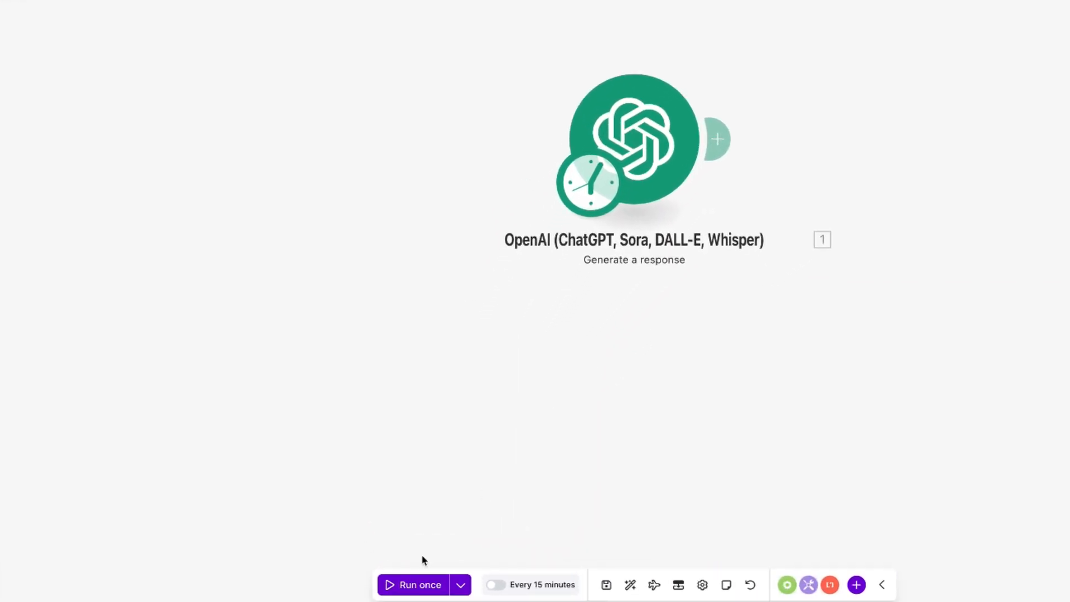
Step: Run the scenario once and download the output bundles of the OpenAI operation
{"action": "left_click", "coordinate": [407, 587]}
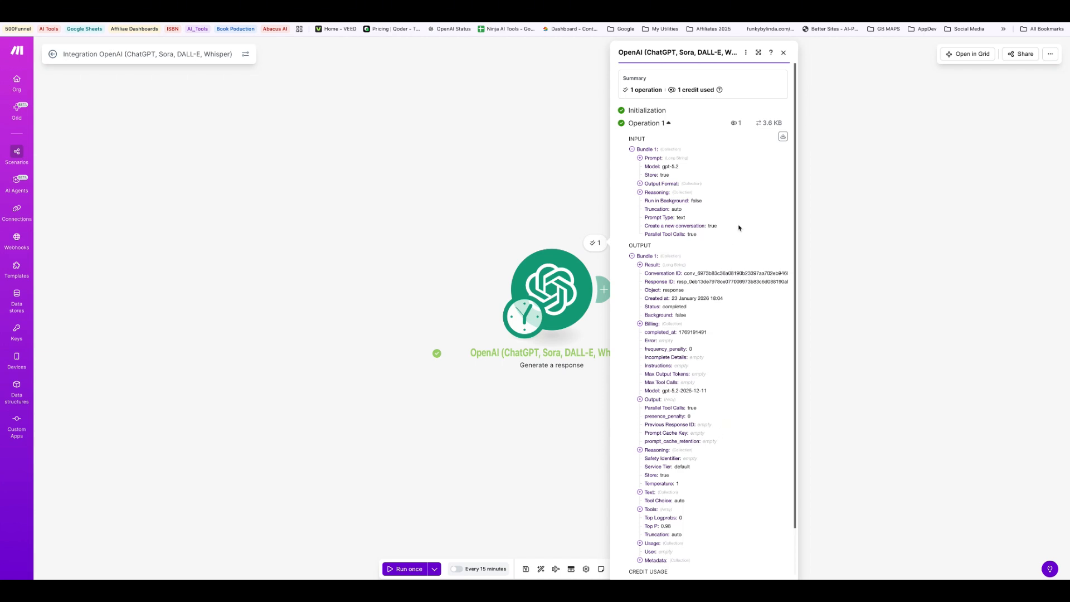
{"action": "left_click", "coordinate": [783, 138]}
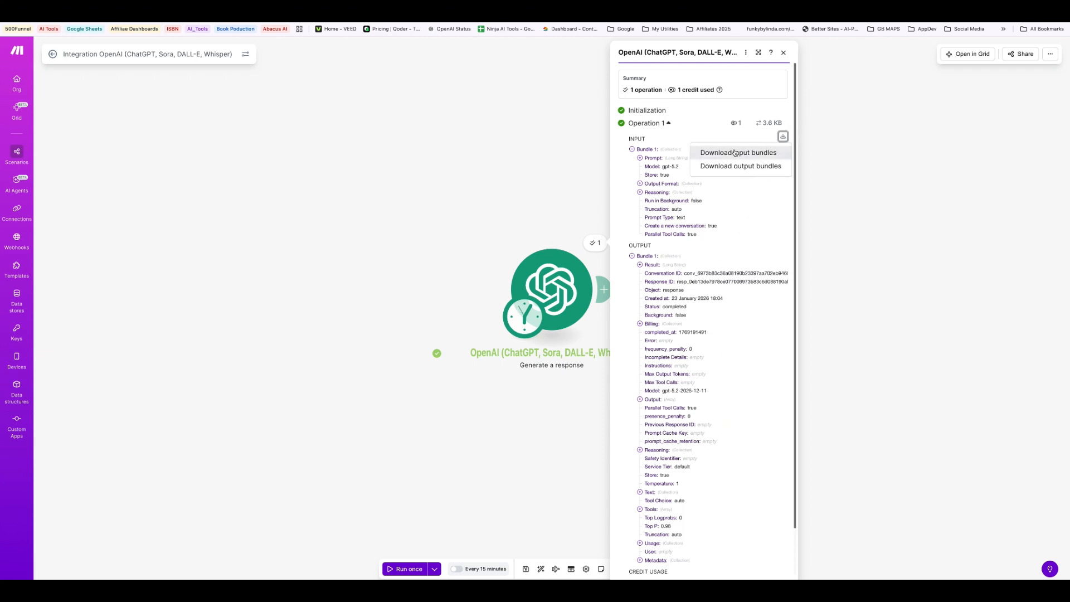
{"action": "left_click", "coordinate": [730, 167]}
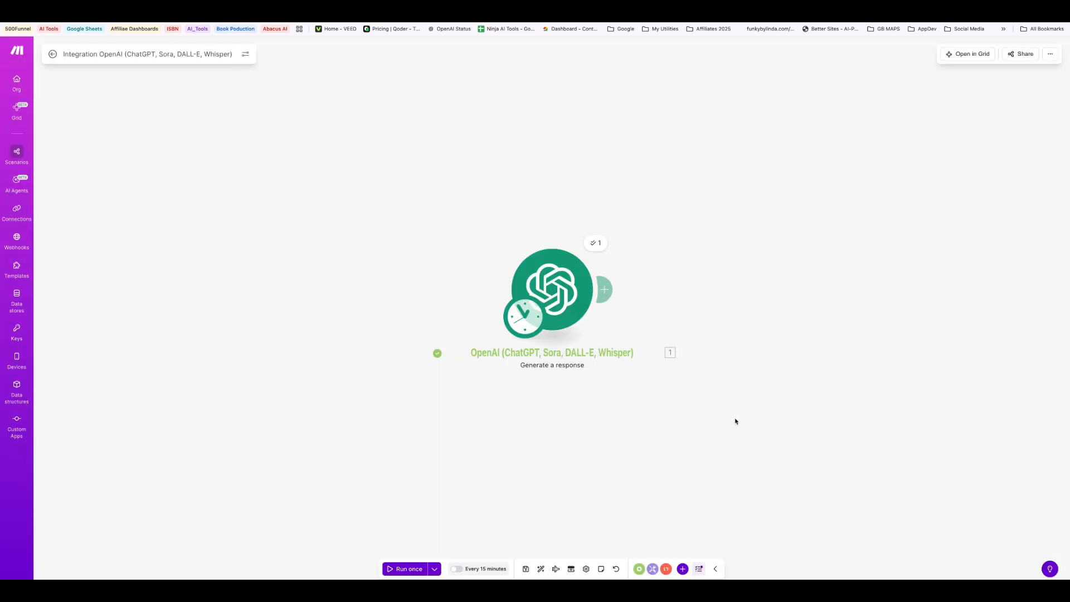
Step: Add a JSON module with the Parse JSON action after the OpenAI module
{"action": "left_click", "coordinate": [607, 296]}
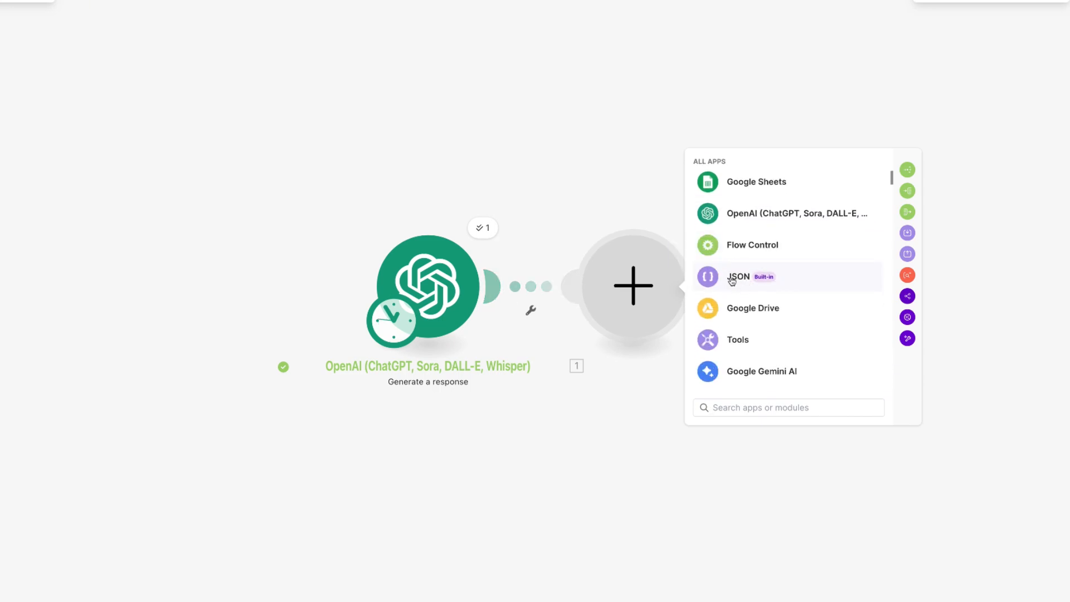
{"action": "left_click", "coordinate": [732, 282]}
{"action": "scroll", "coordinate": [727, 315], "scroll_direction": "down", "scroll_amount": 2}
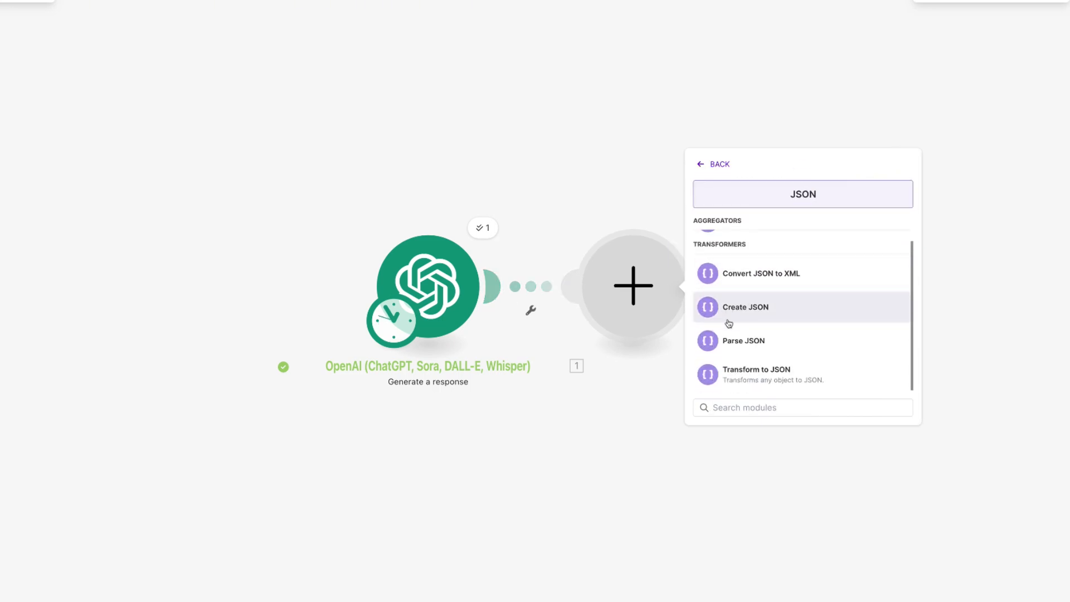
{"action": "left_click", "coordinate": [730, 342]}
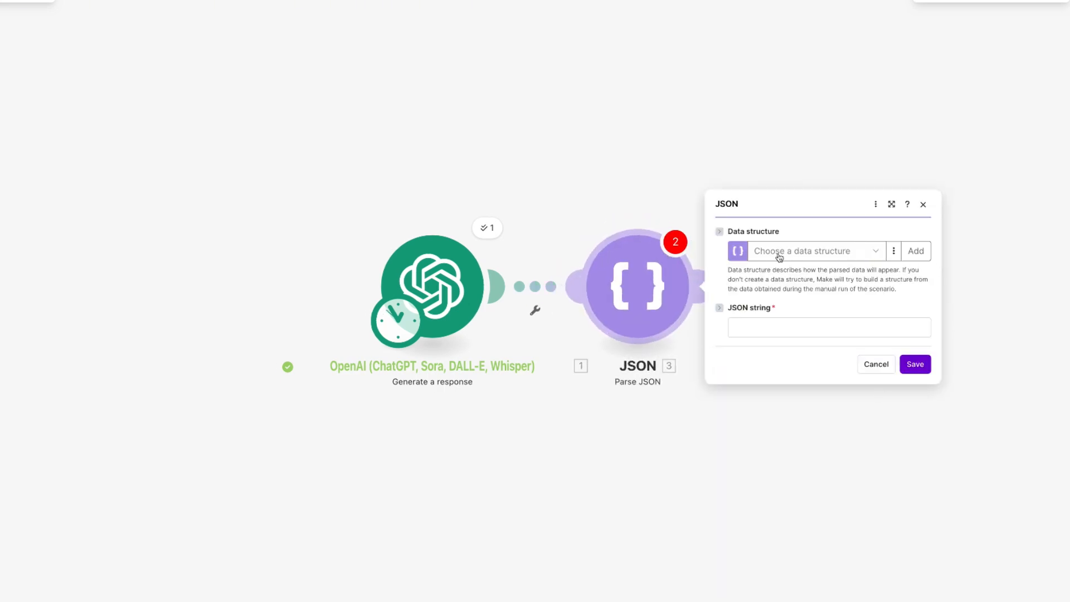
Step: Add a new data structure for the Parse JSON module and open its generator for JSON sample data
{"action": "left_click", "coordinate": [917, 252]}
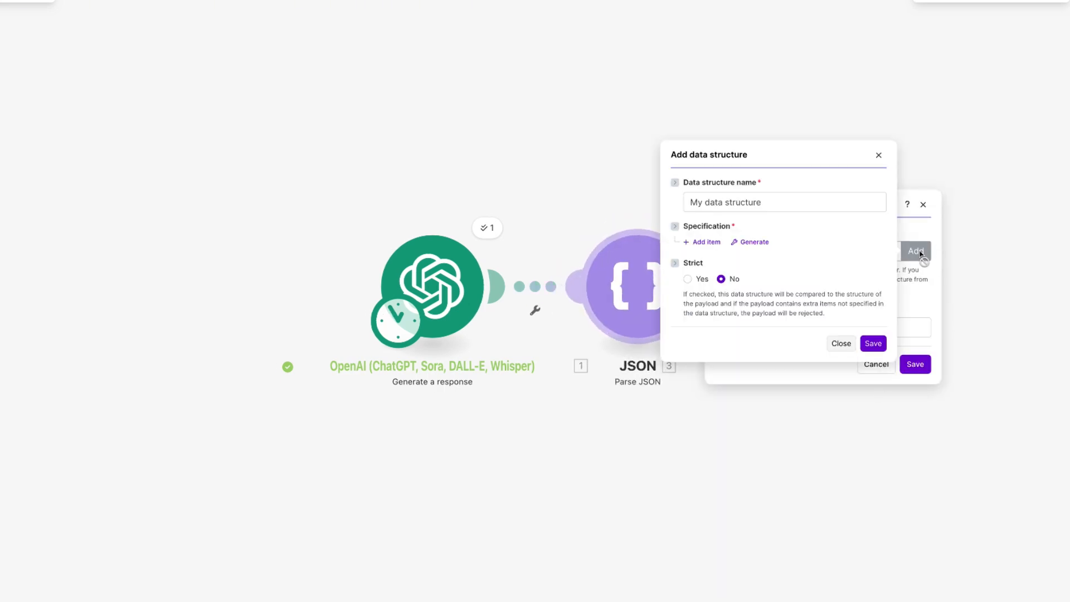
{"action": "left_click", "coordinate": [757, 243]}
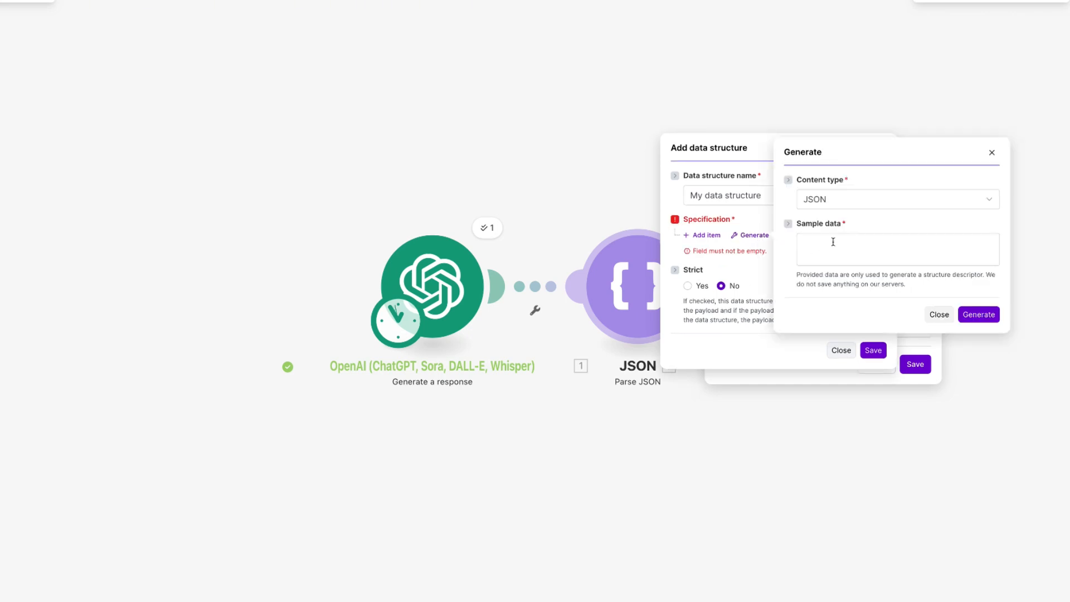
{"action": "left_click", "coordinate": [833, 242]}
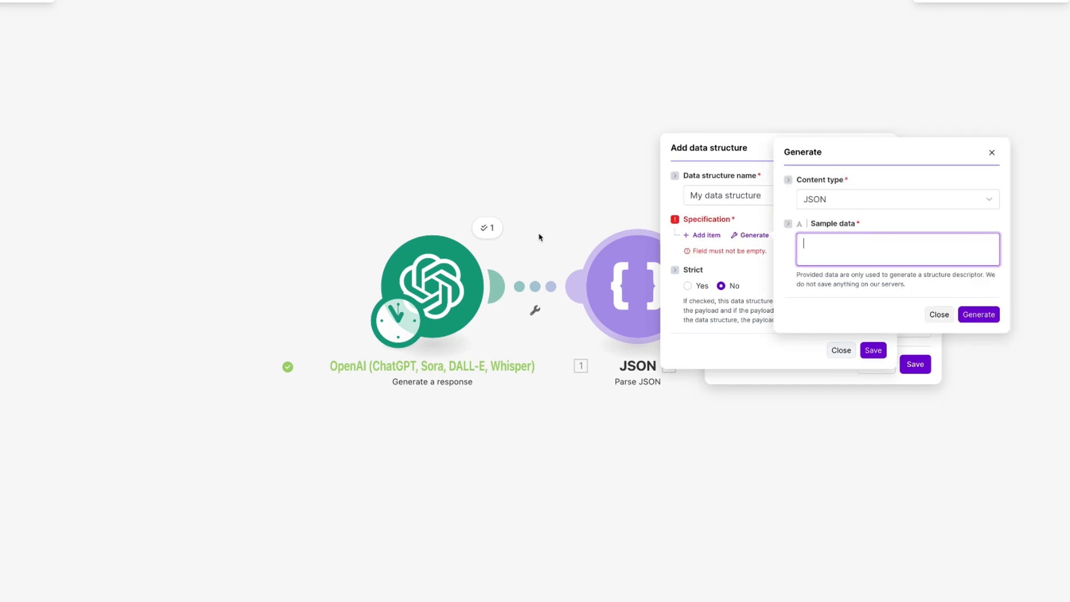
Step: Open the OpenAI operation's output bundles and copy their entire content
{"action": "left_click", "coordinate": [486, 229]}
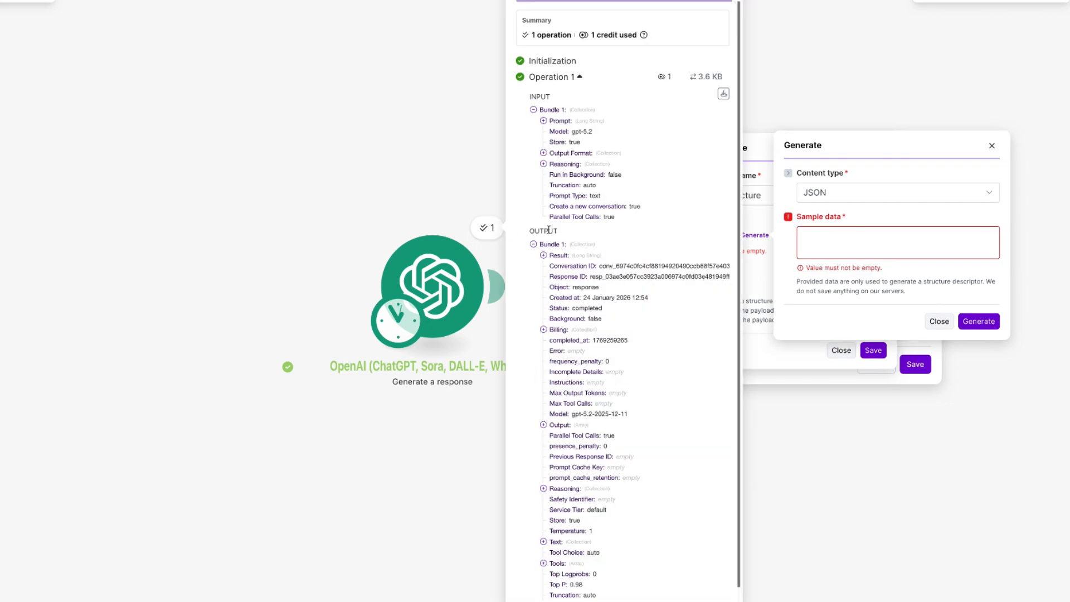
{"action": "left_click", "coordinate": [724, 96]}
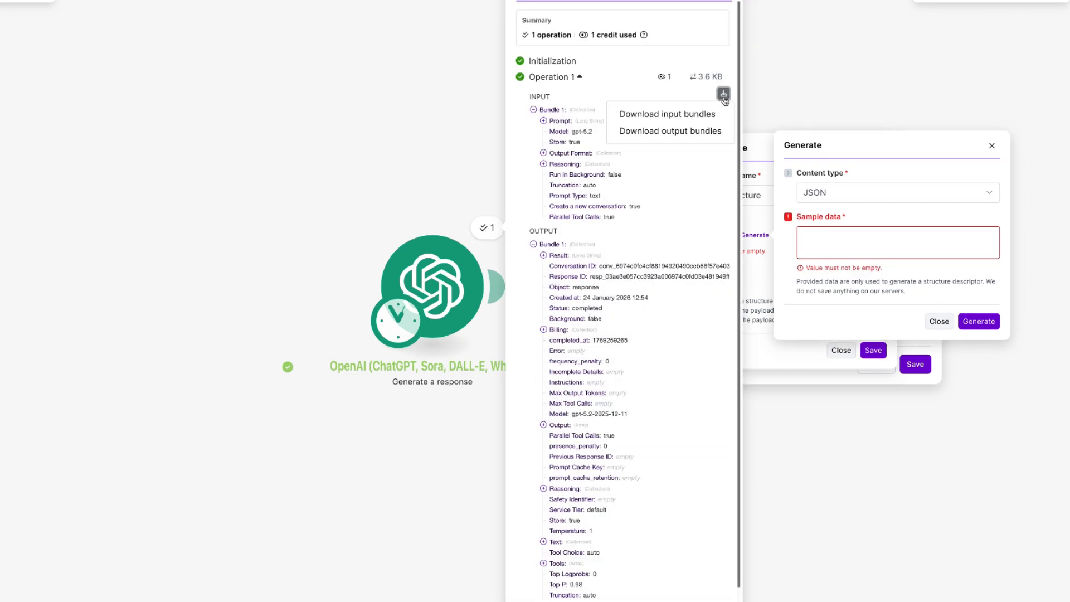
{"action": "left_click", "coordinate": [705, 134]}
{"action": "triple_click", "coordinate": [454, 204]}
{"action": "key", "text": "ctrl+a"}
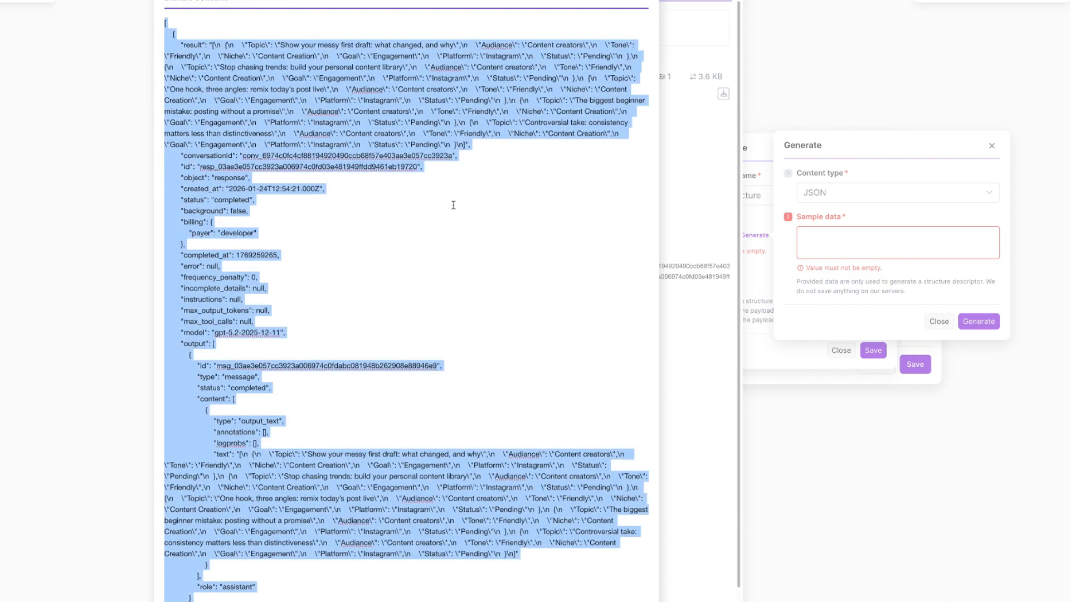
{"action": "scroll", "coordinate": [455, 204], "scroll_direction": "down", "scroll_amount": 1}
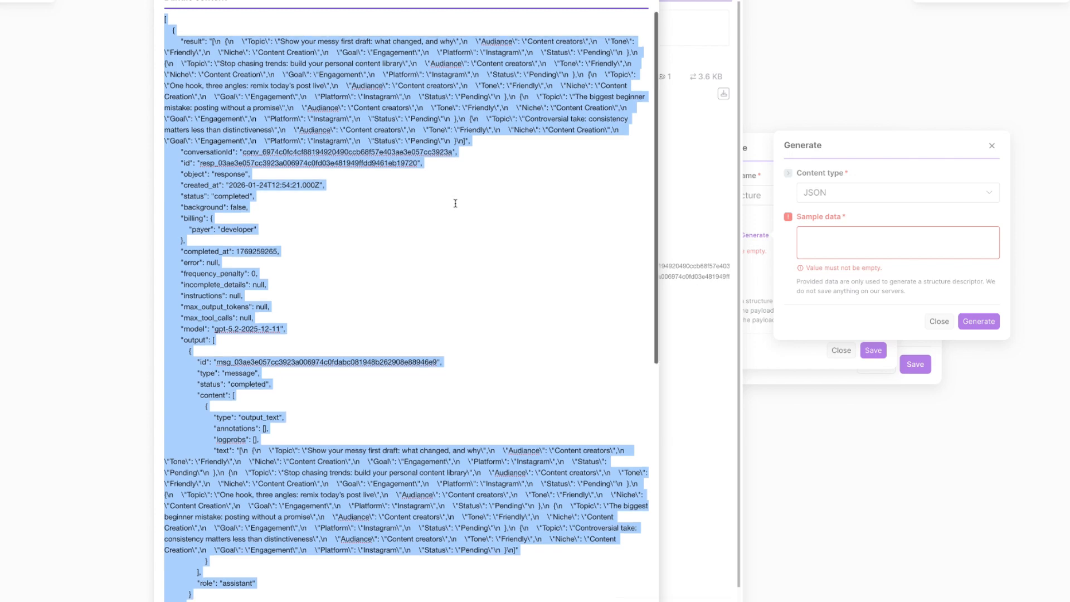
Step: Paste the copied output bundles as the sample data and generate the data structure's specification
{"action": "left_click", "coordinate": [850, 251]}
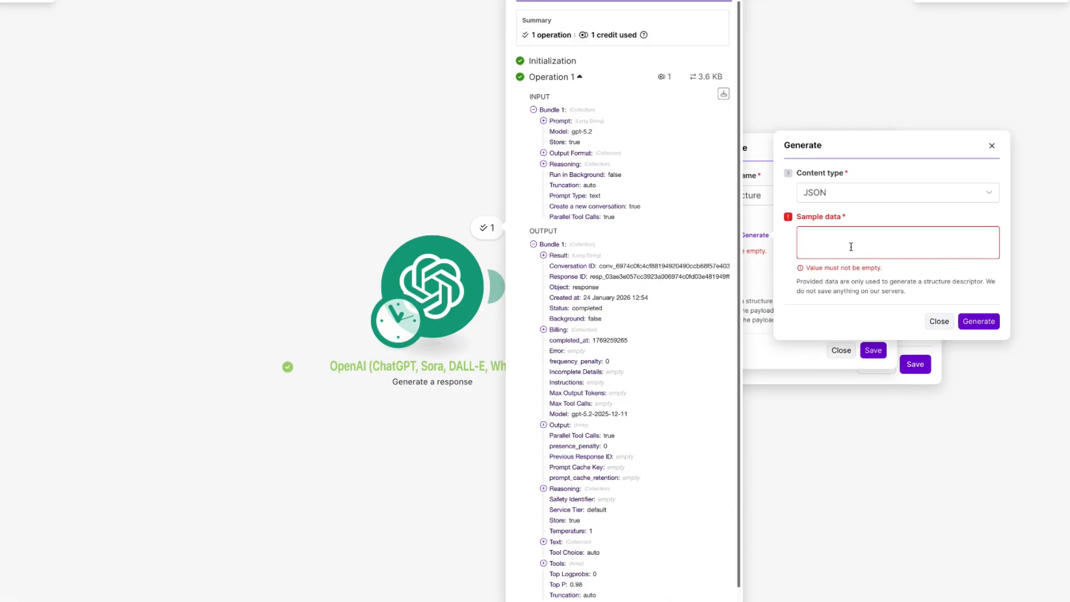
{"action": "left_click", "coordinate": [851, 247]}
{"action": "key", "text": "ctrl+v"}
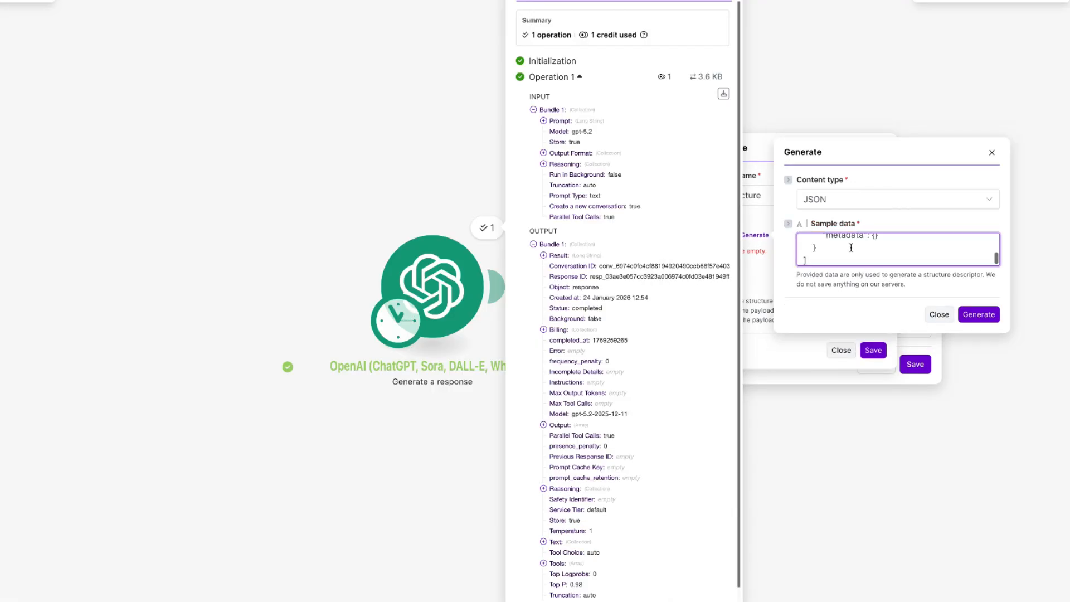
{"action": "left_click", "coordinate": [981, 316]}
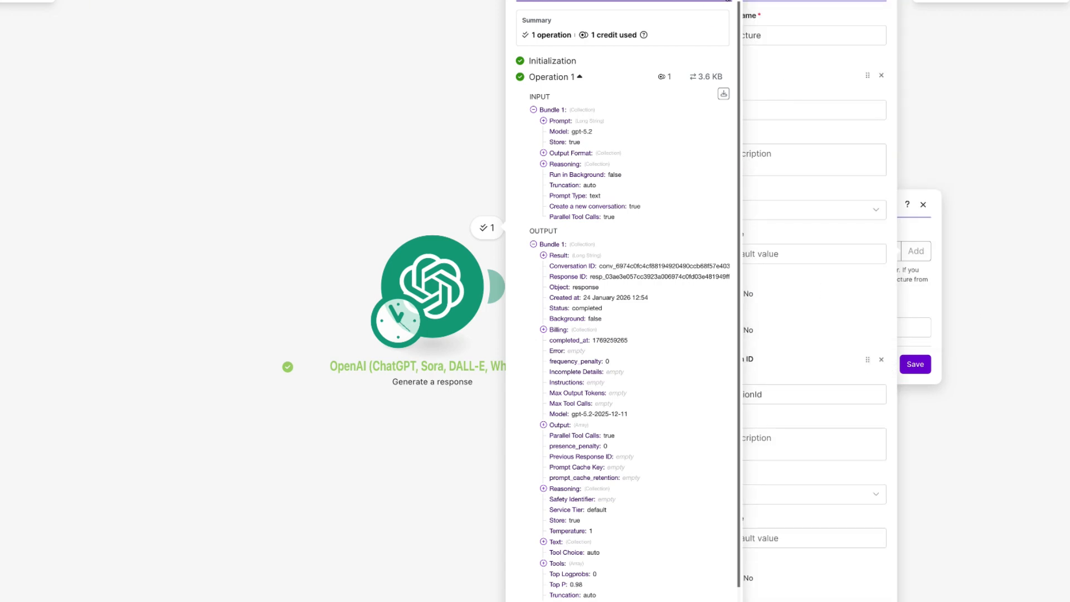
Step: Review the generated fields of My data structure and save it
{"action": "left_click", "coordinate": [726, 0]}
{"action": "scroll", "coordinate": [776, 278], "scroll_direction": "down", "scroll_amount": 5}
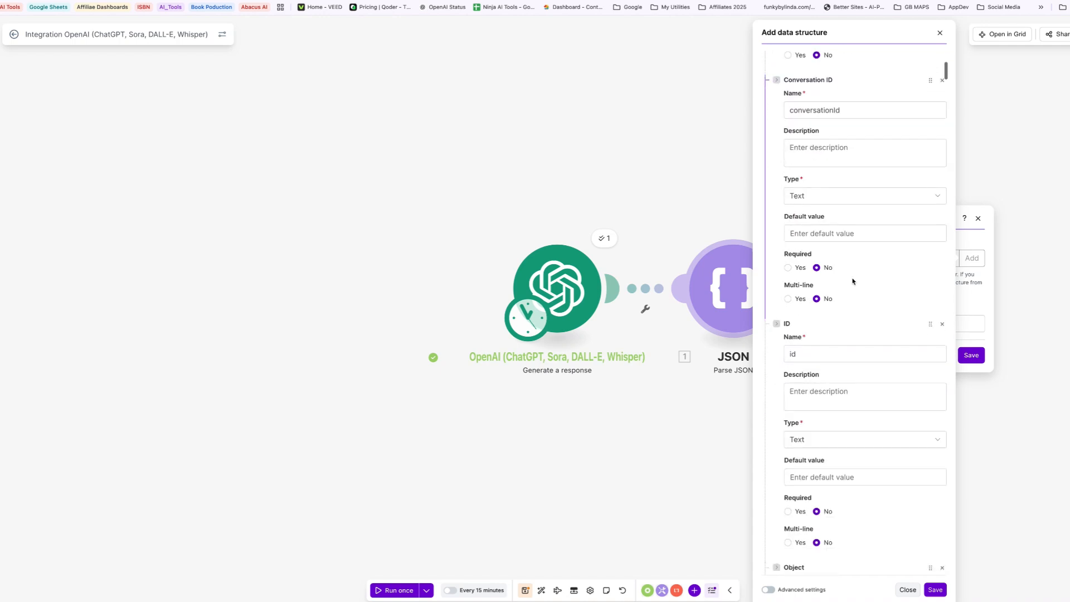
{"action": "scroll", "coordinate": [853, 281], "scroll_direction": "up", "scroll_amount": 3}
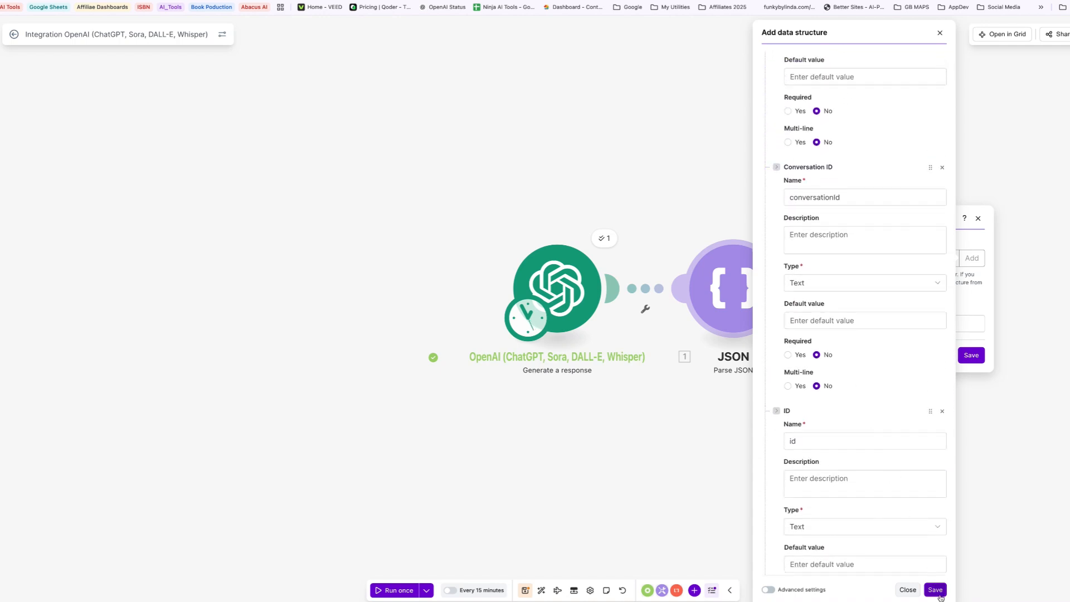
{"action": "left_click", "coordinate": [937, 590]}
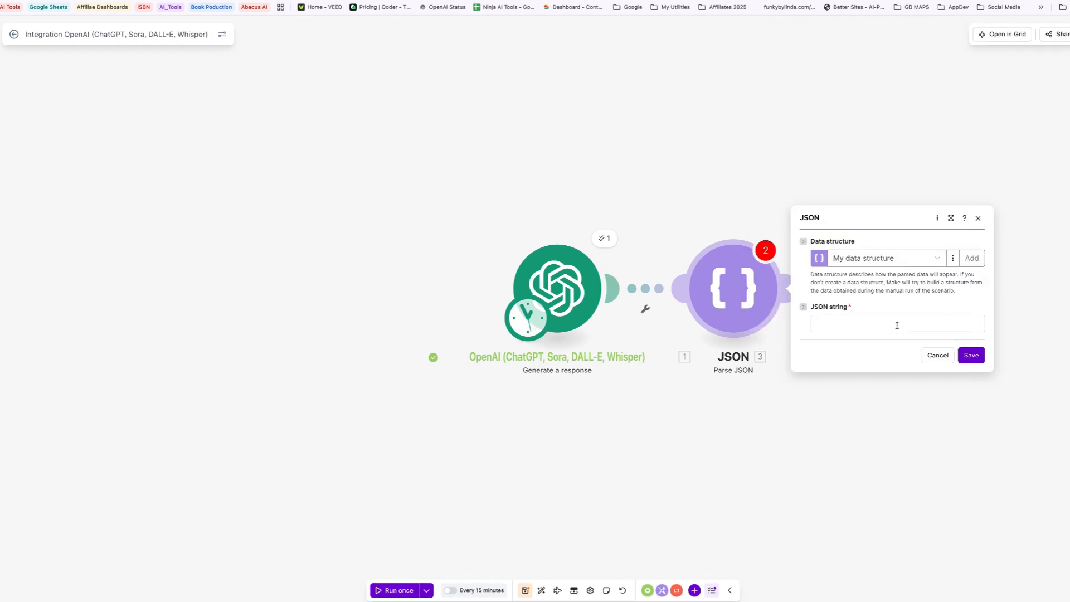
Step: Map the OpenAI Result to the JSON string of the Parse JSON module and save the module
{"action": "left_click", "coordinate": [862, 322]}
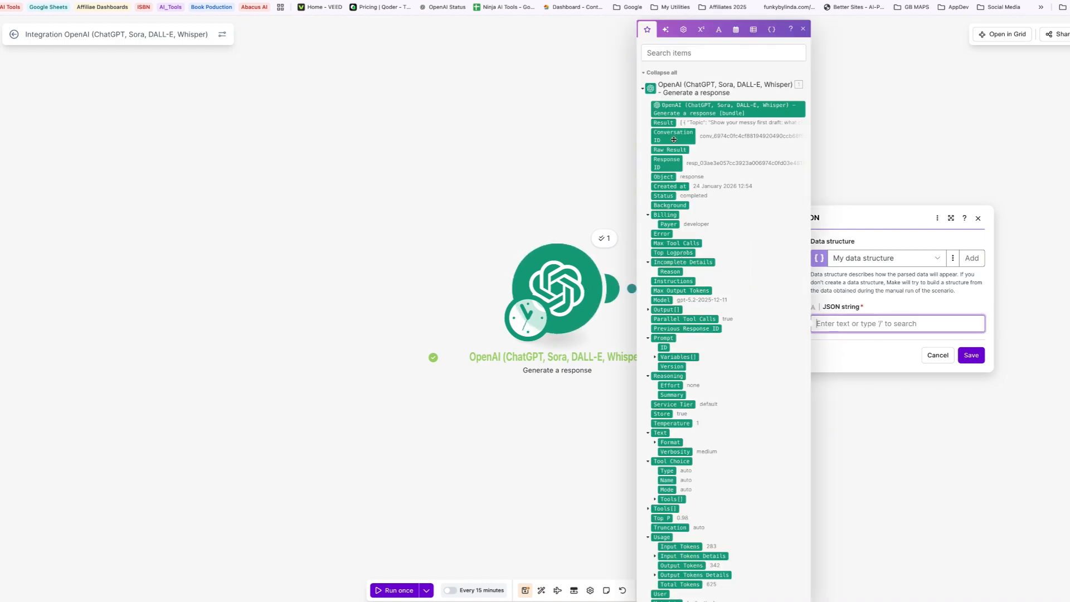
{"action": "left_click", "coordinate": [666, 123]}
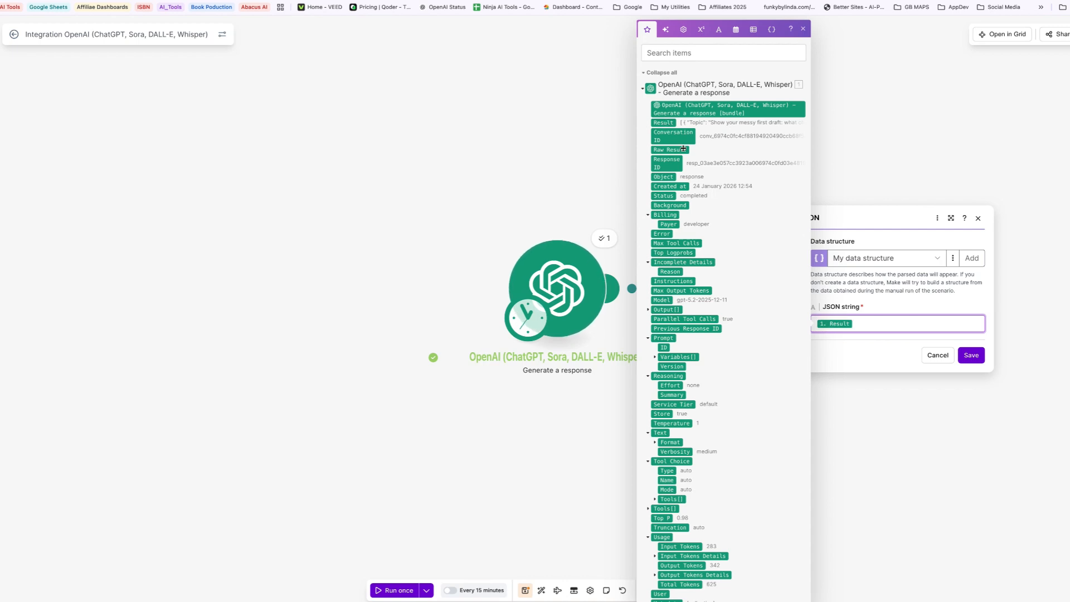
{"action": "left_click", "coordinate": [973, 357]}
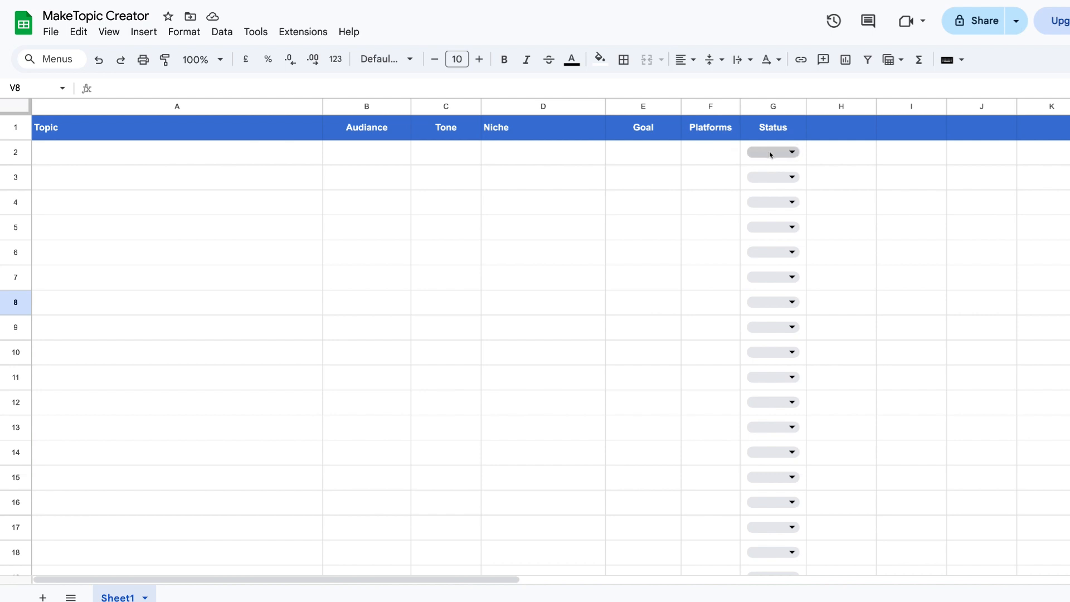
Step: Switch to the MakeTopic Creator Google Sheet and check the Status options available in row 2
{"action": "left_click", "coordinate": [792, 153]}
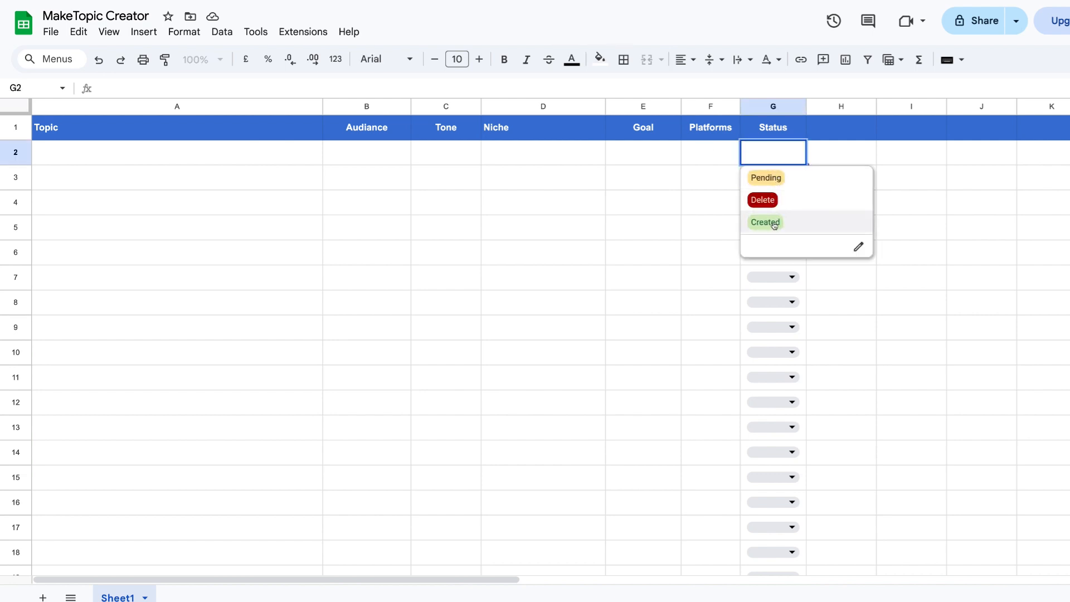
{"action": "left_click", "coordinate": [832, 159]}
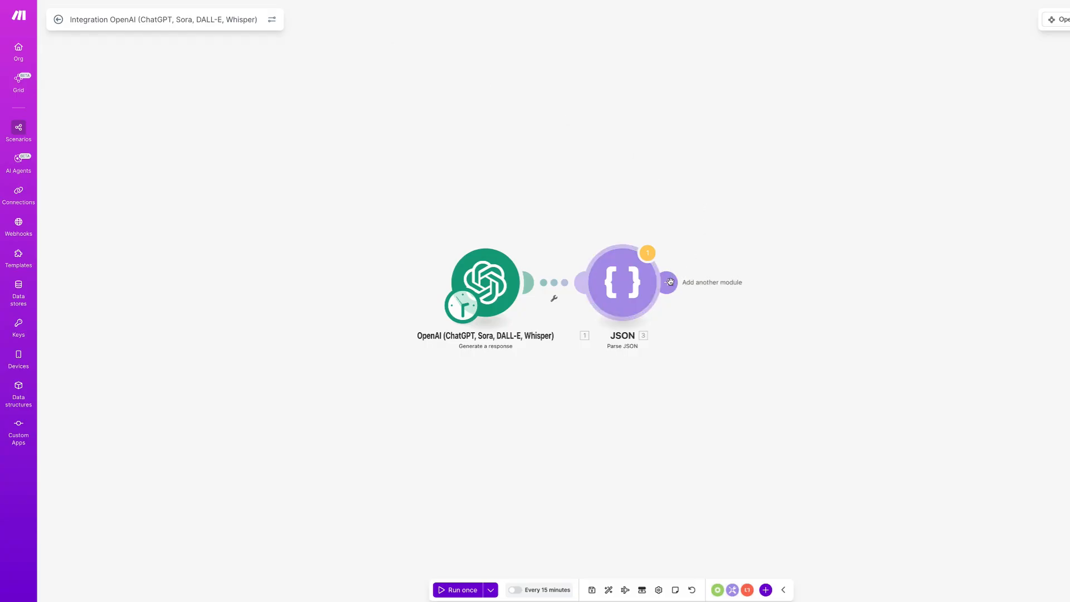
Step: Return to the Make scenario and add a Google Sheets Bulk Add Rows (Advanced) module after Parse JSON
{"action": "left_click", "coordinate": [666, 283]}
{"action": "left_click", "coordinate": [760, 284]}
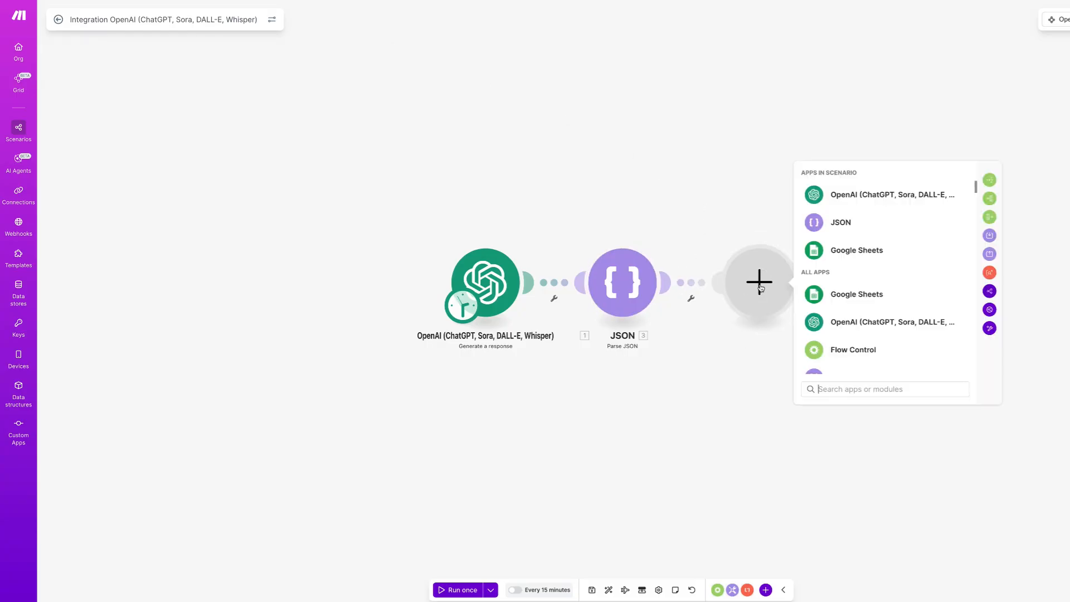
{"action": "left_click", "coordinate": [848, 294]}
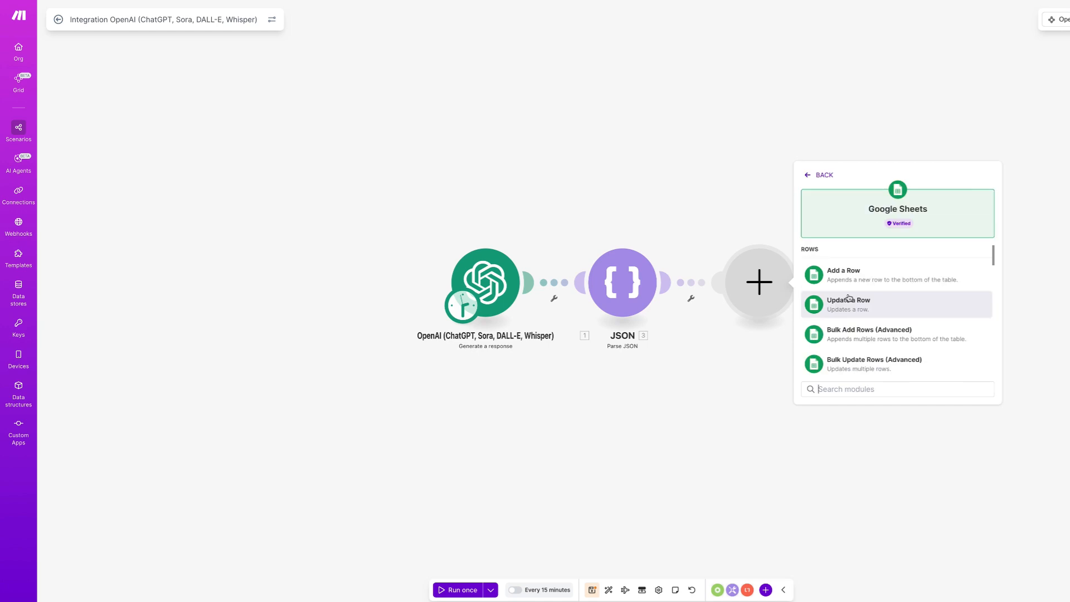
{"action": "scroll", "coordinate": [848, 298], "scroll_direction": "down", "scroll_amount": 3}
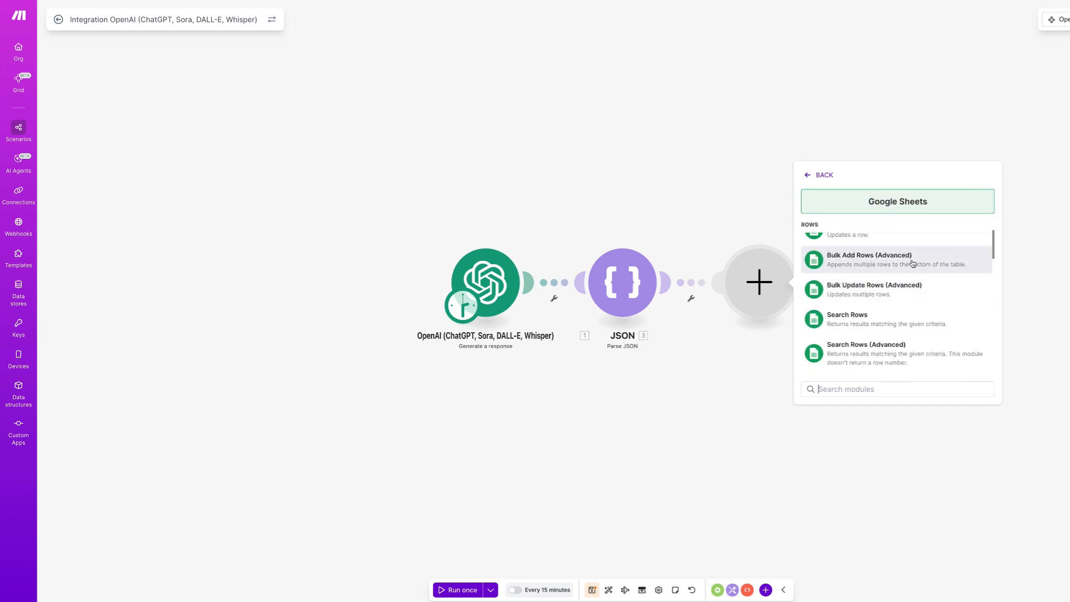
{"action": "left_click", "coordinate": [873, 263]}
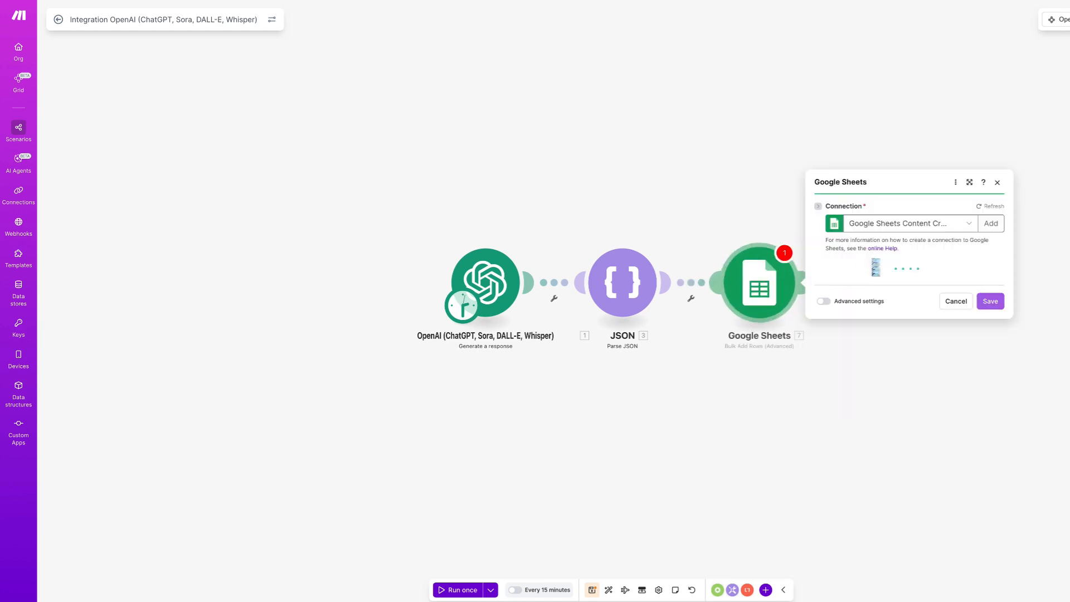
Step: Open the form for creating a new Google connection from the Google Sheets module and leave it
{"action": "left_click", "coordinate": [991, 223]}
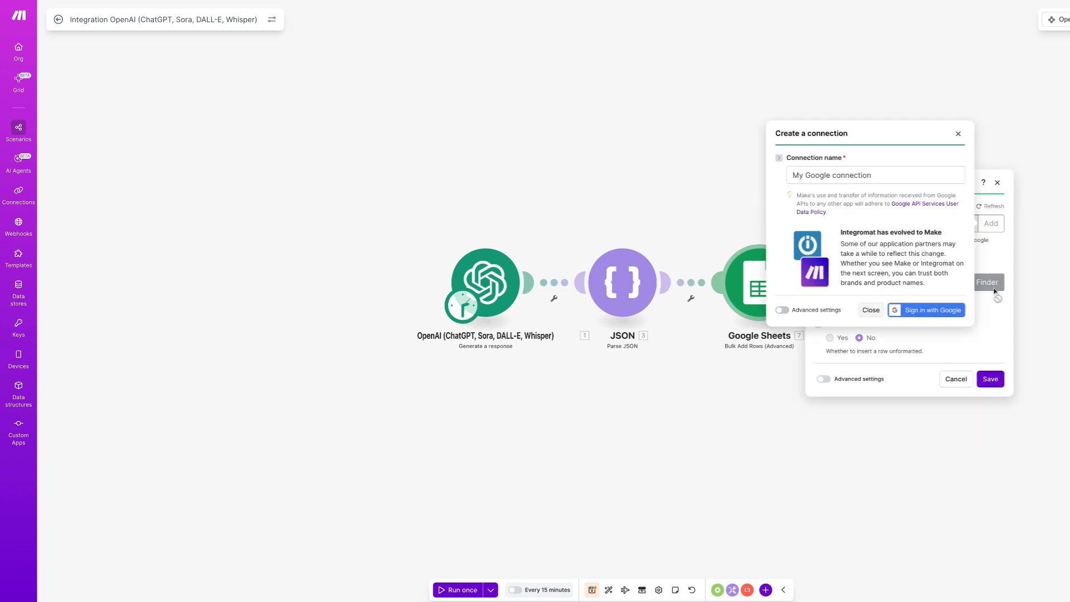
{"action": "left_click", "coordinate": [1053, 287]}
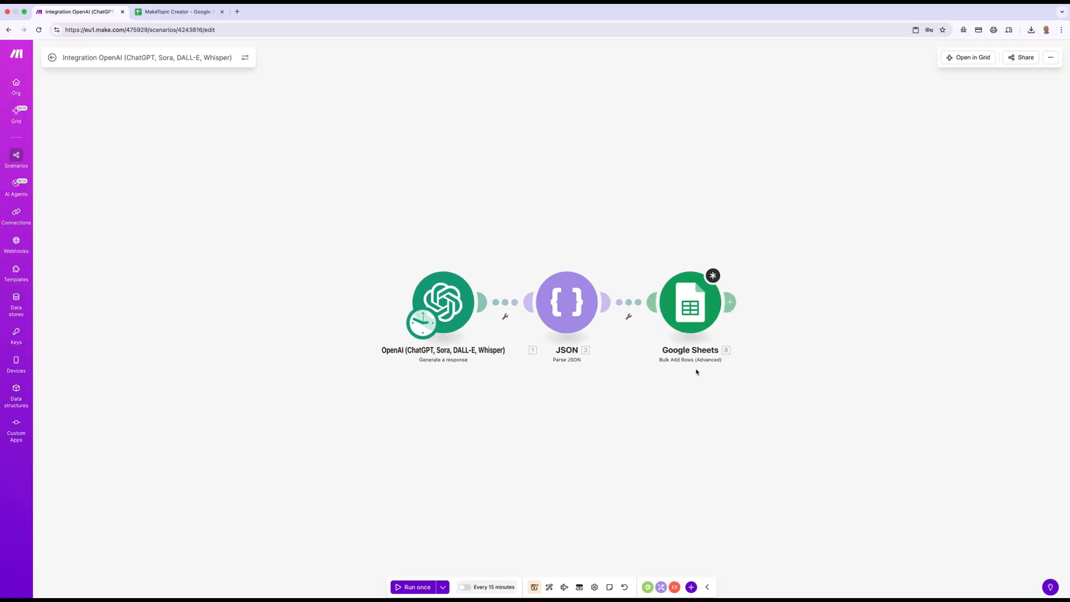
Step: Open the Google Sheets module's settings, switch to the MakeTopic Creator sheet and copy the spreadsheet ID from its URL
{"action": "left_click", "coordinate": [693, 306]}
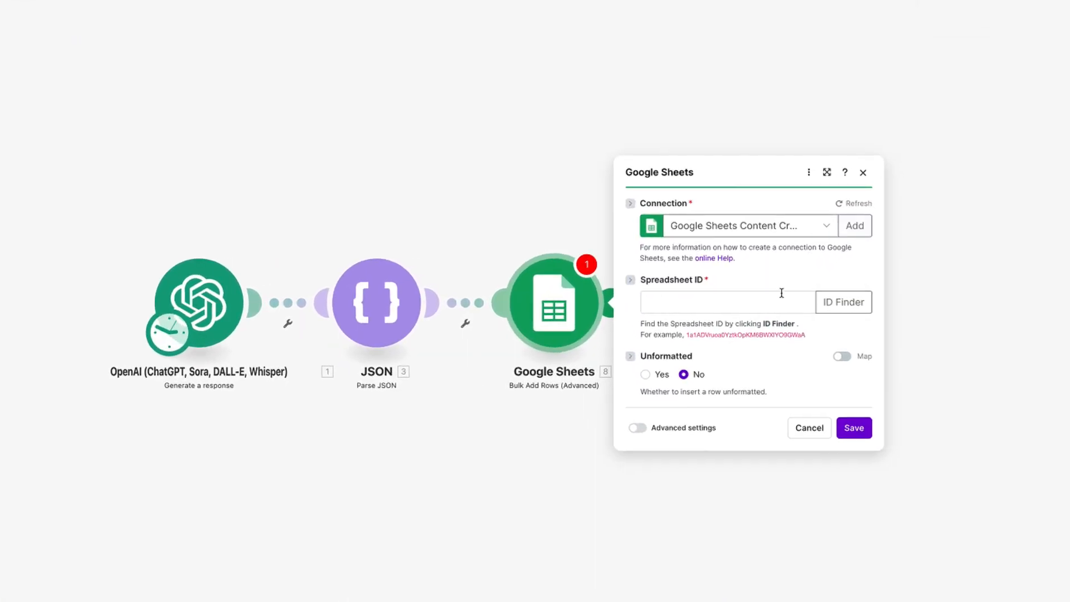
{"action": "left_click", "coordinate": [676, 300]}
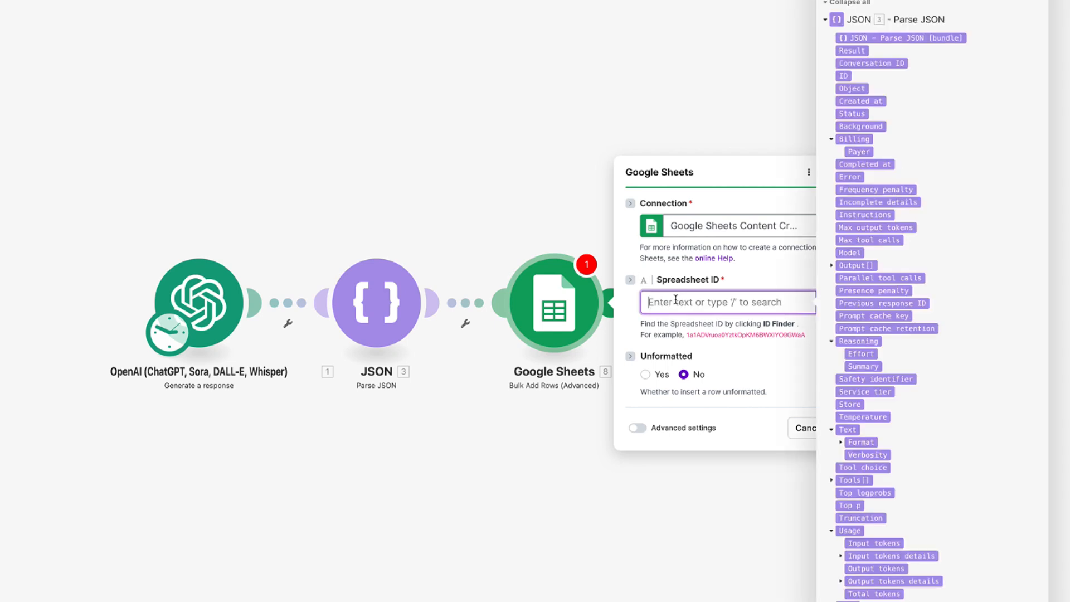
{"action": "left_click", "coordinate": [184, 14]}
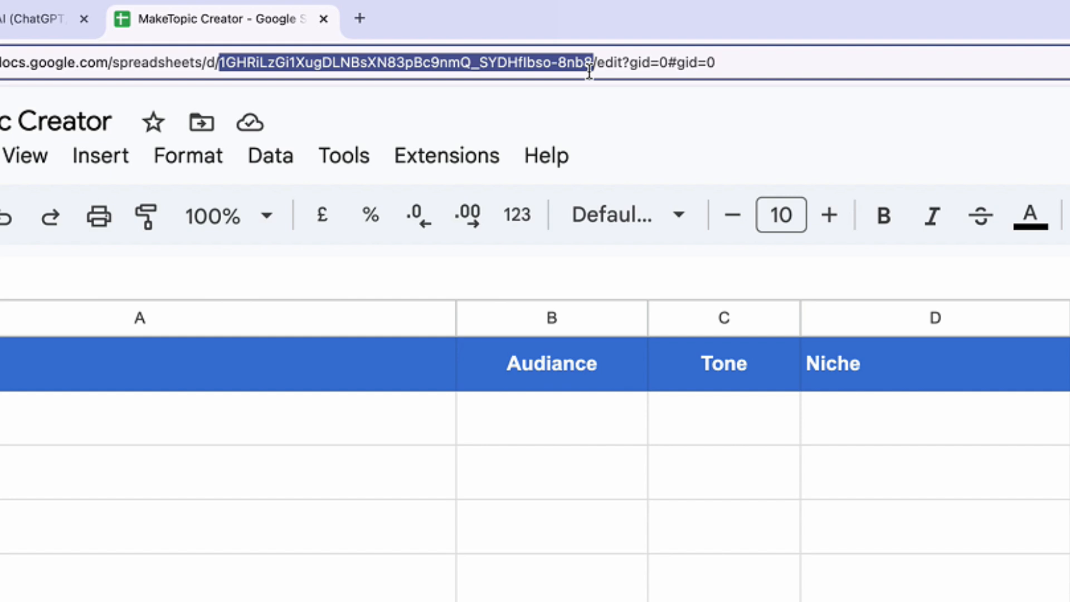
{"action": "right_click", "coordinate": [472, 66]}
{"action": "left_click", "coordinate": [505, 227]}
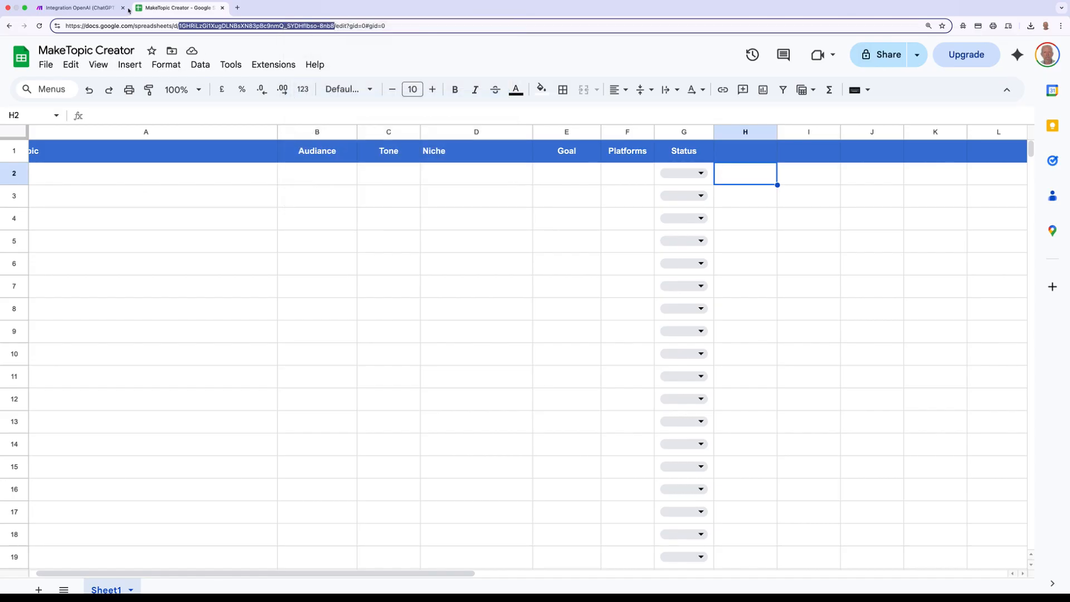
Step: Return to the Make scenario and paste the copied ID as the Spreadsheet ID of the Google Sheets module
{"action": "left_click", "coordinate": [90, 8]}
{"action": "left_click", "coordinate": [772, 298]}
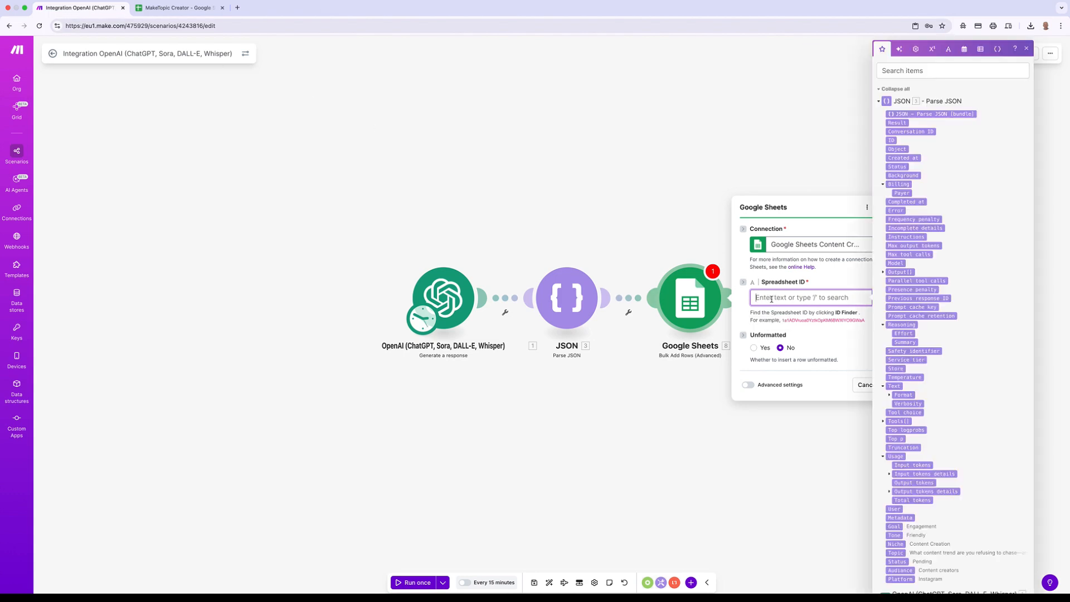
{"action": "key", "text": "super+v"}
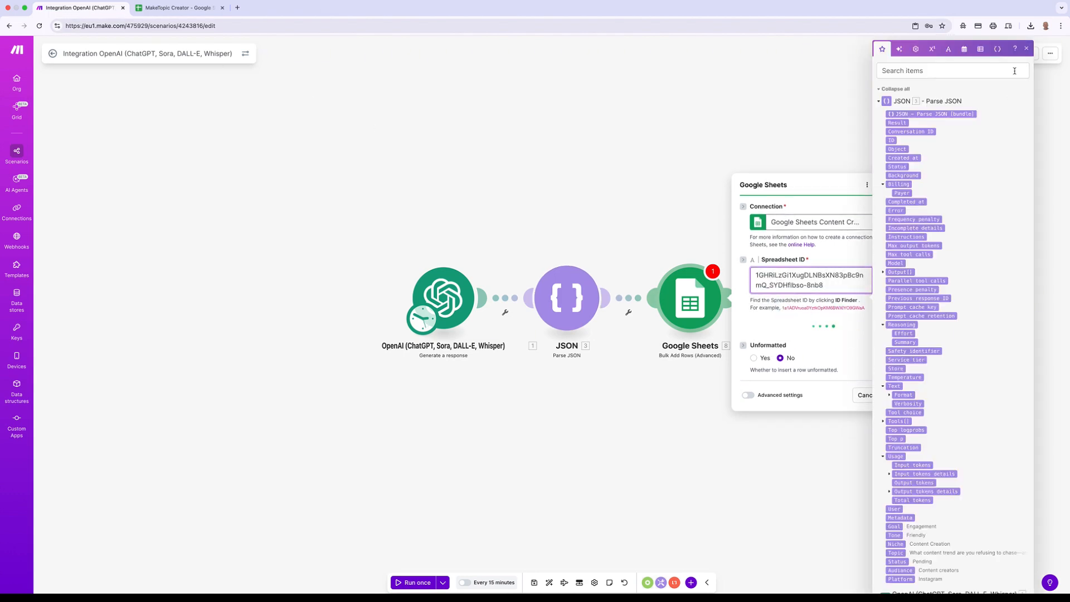
{"action": "left_click", "coordinate": [1027, 50]}
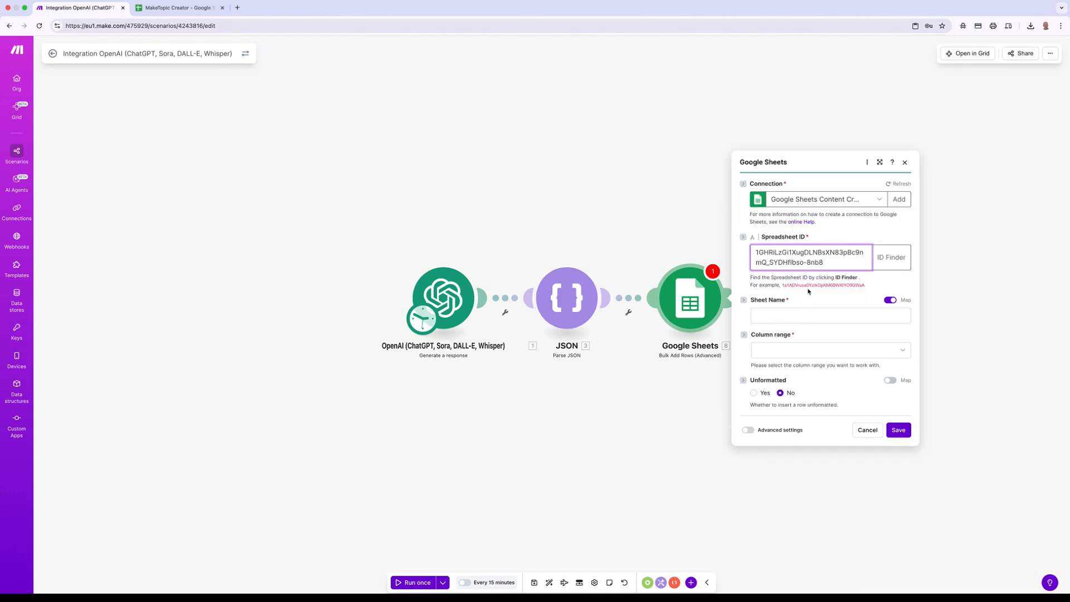
Step: Turn off mapping for the Sheet Name, select Sheet1 and set the column range to A-Z
{"action": "left_click", "coordinate": [804, 316]}
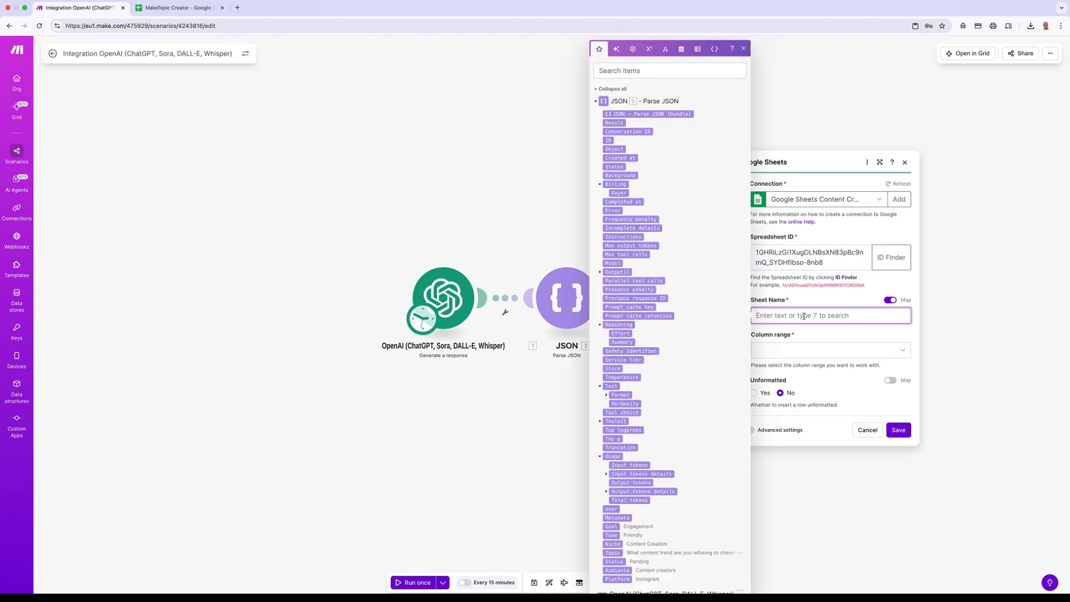
{"action": "left_click", "coordinate": [887, 301]}
{"action": "left_click", "coordinate": [853, 339]}
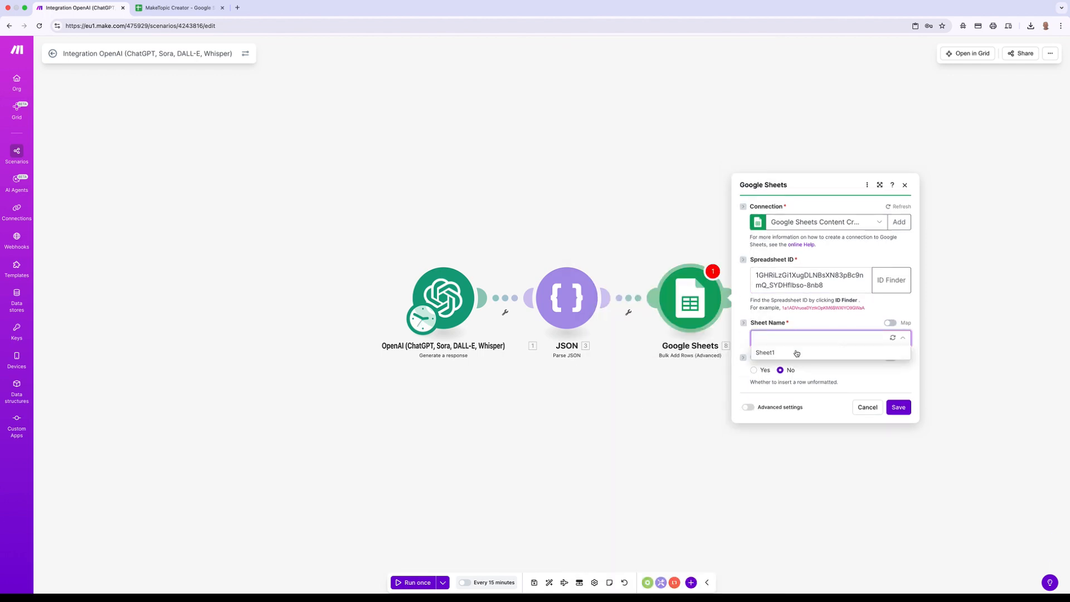
{"action": "left_click", "coordinate": [772, 352]}
{"action": "left_click", "coordinate": [820, 351]}
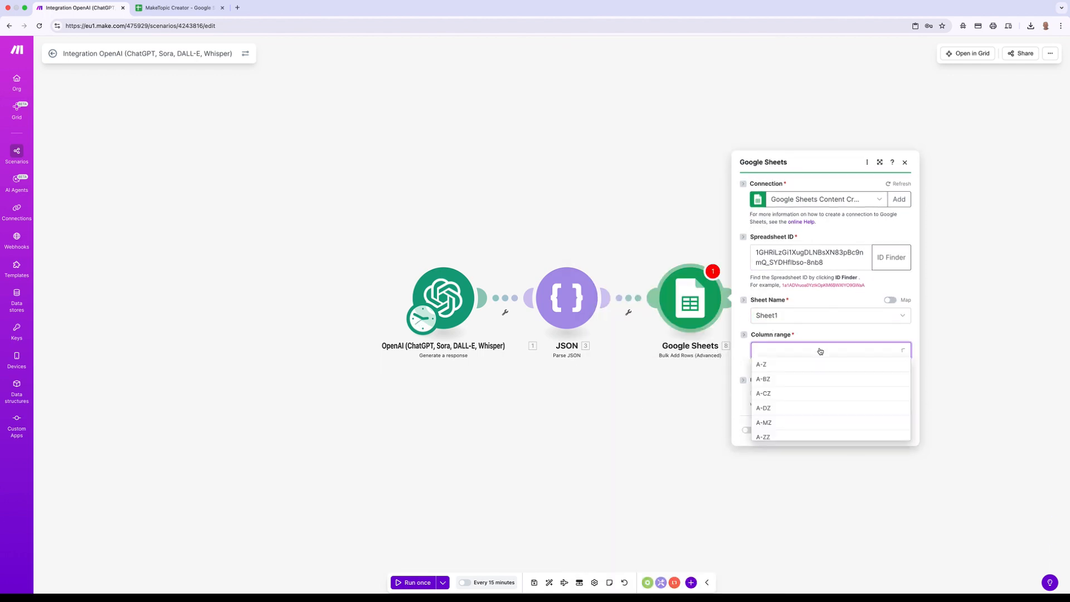
{"action": "left_click", "coordinate": [773, 364]}
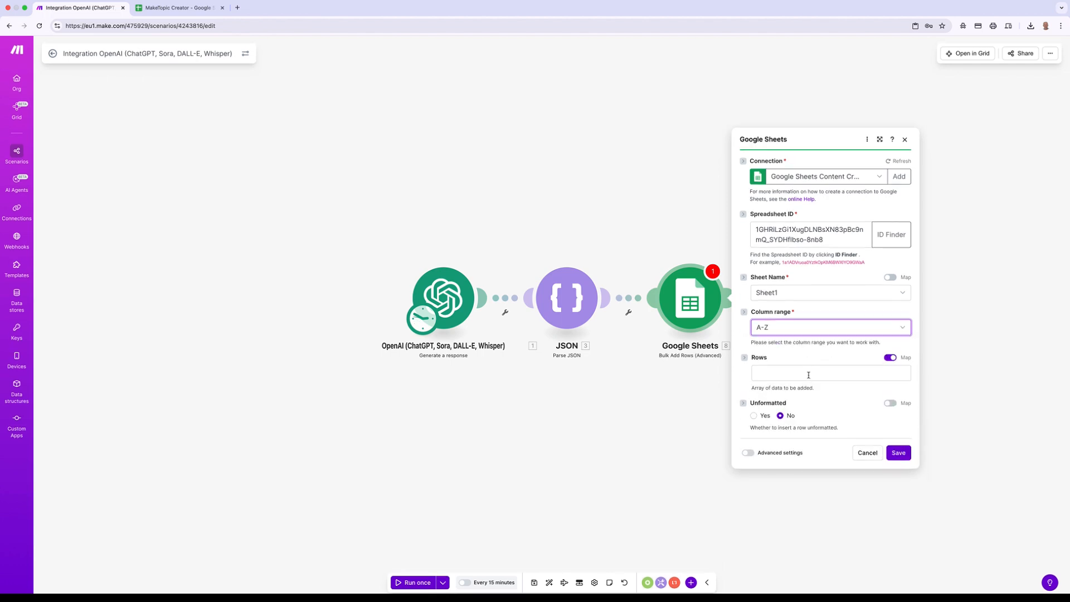
Step: Map the JSON - Parse JSON bundle to Rows, save the Google Sheets module and run the scenario once
{"action": "left_click", "coordinate": [808, 374]}
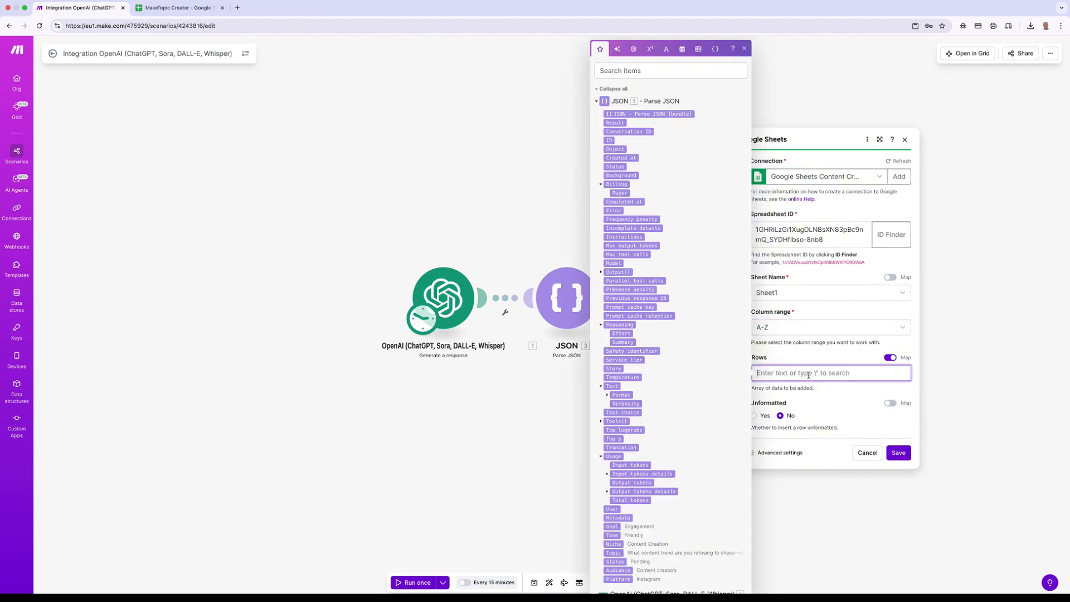
{"action": "left_click", "coordinate": [658, 116]}
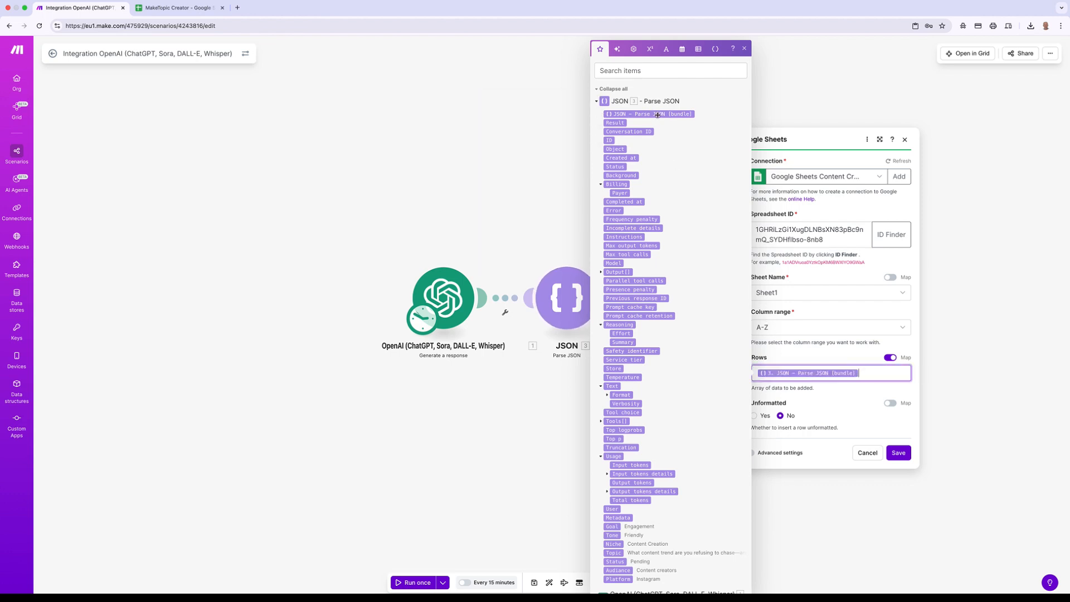
{"action": "left_click", "coordinate": [829, 410]}
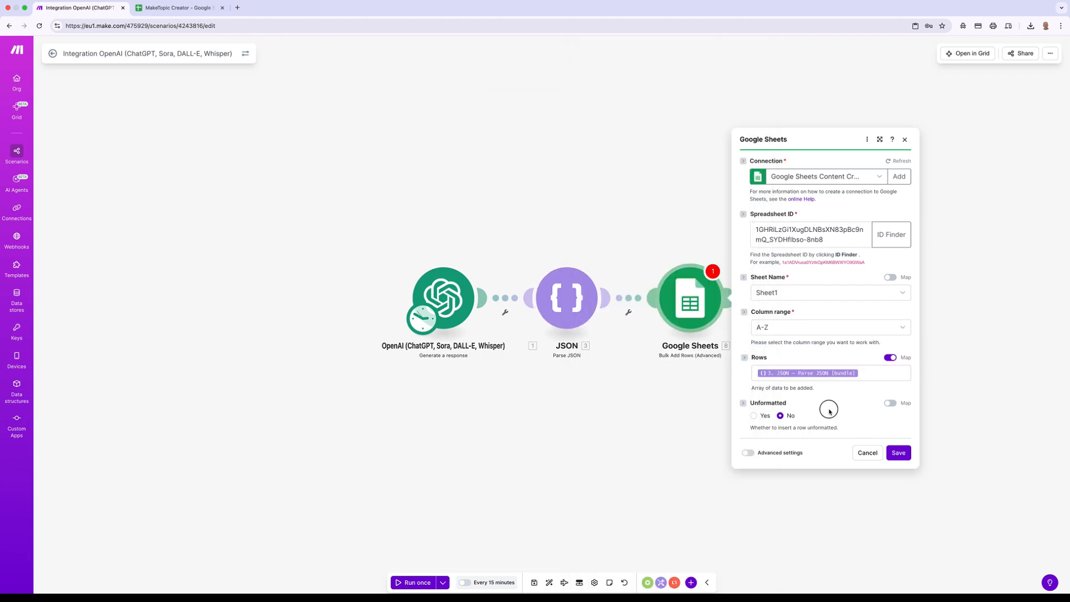
{"action": "left_click", "coordinate": [898, 453]}
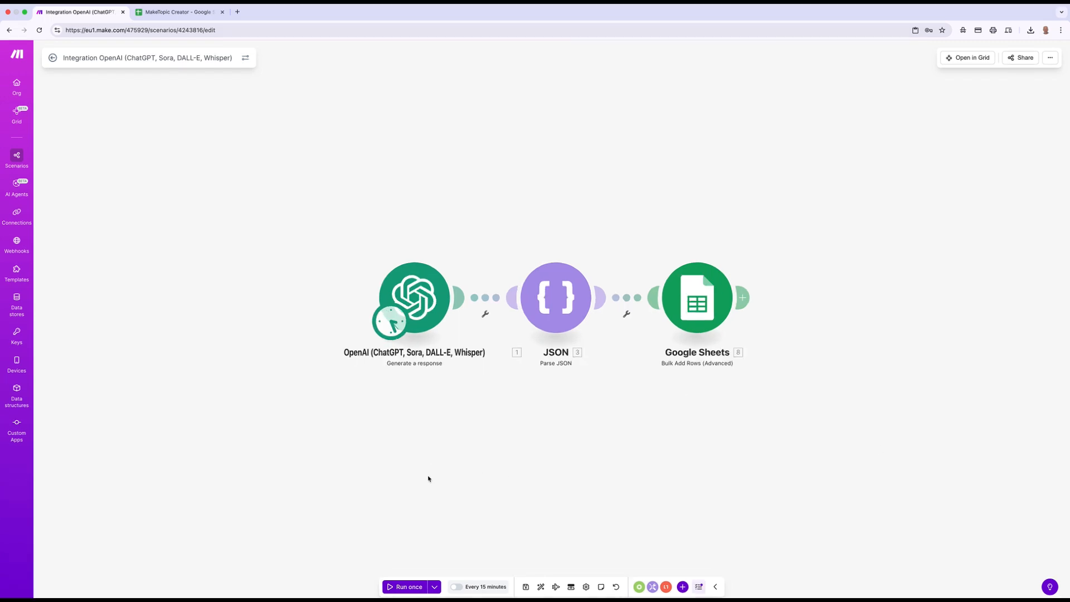
{"action": "left_click", "coordinate": [410, 590]}
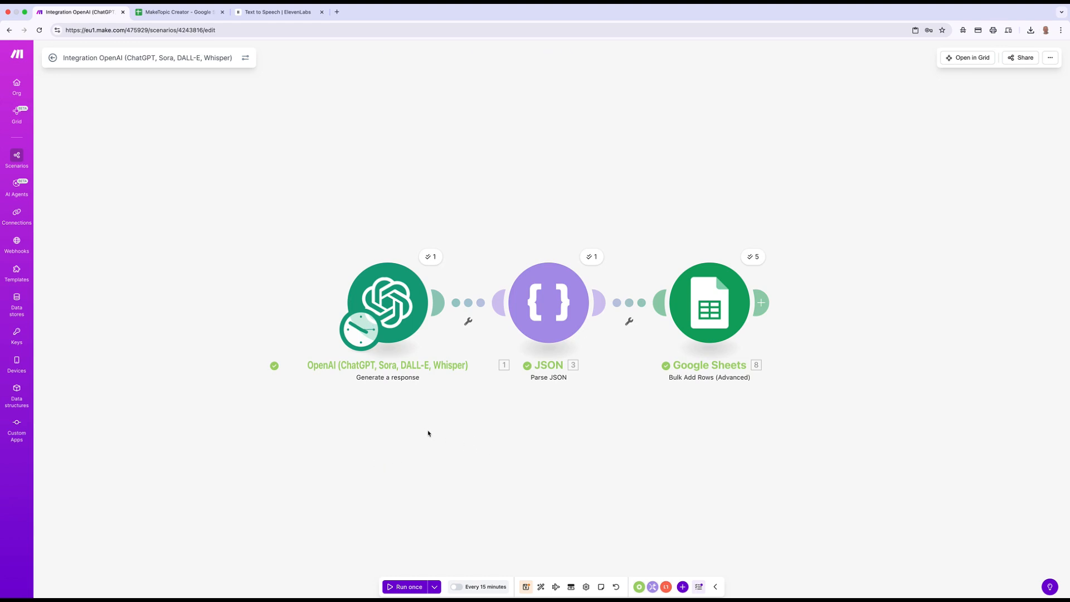
Step: Schedule the scenario to run every day at 08:00 and activate it
{"action": "left_click", "coordinate": [363, 333]}
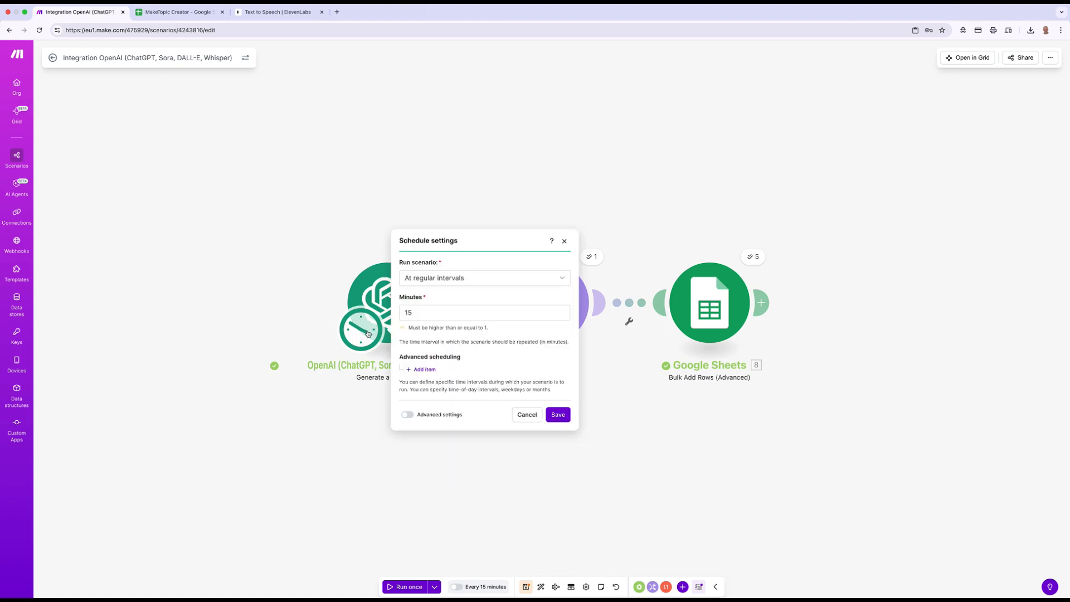
{"action": "left_click", "coordinate": [484, 279]}
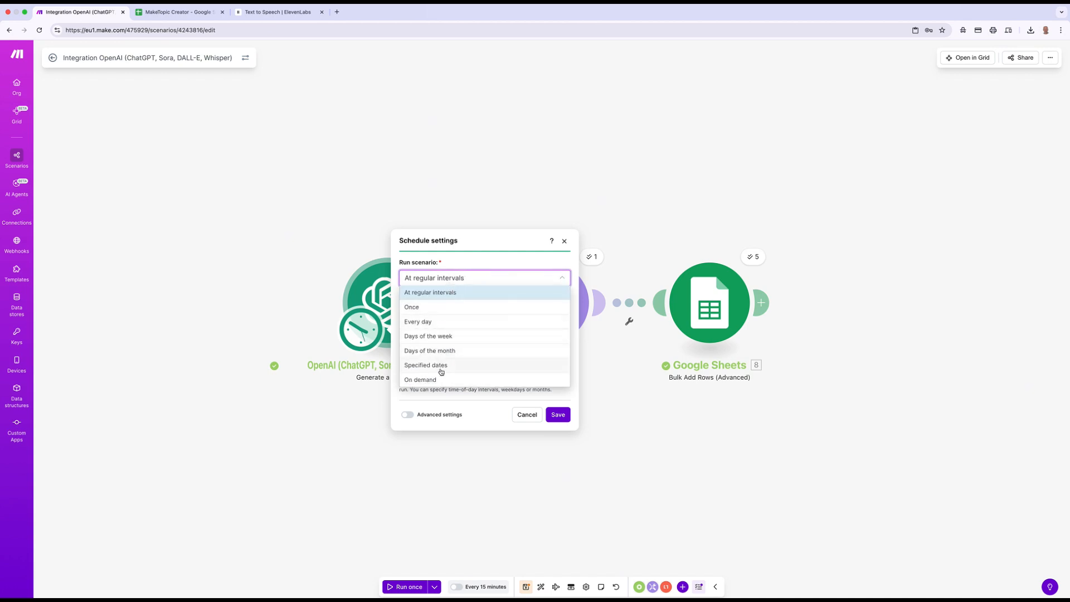
{"action": "left_click", "coordinate": [439, 322]}
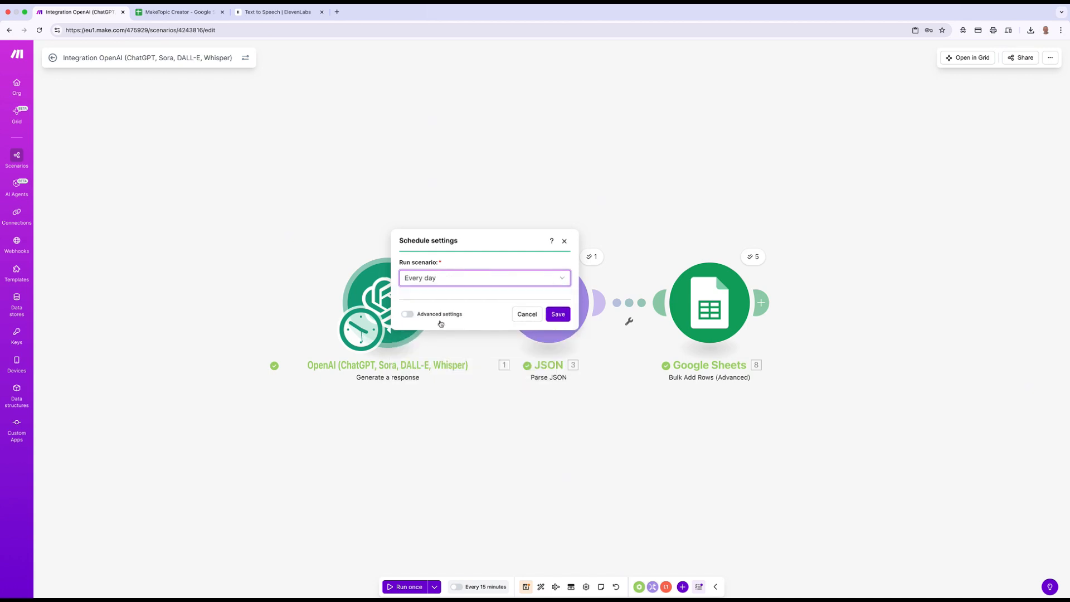
{"action": "left_click", "coordinate": [445, 342]}
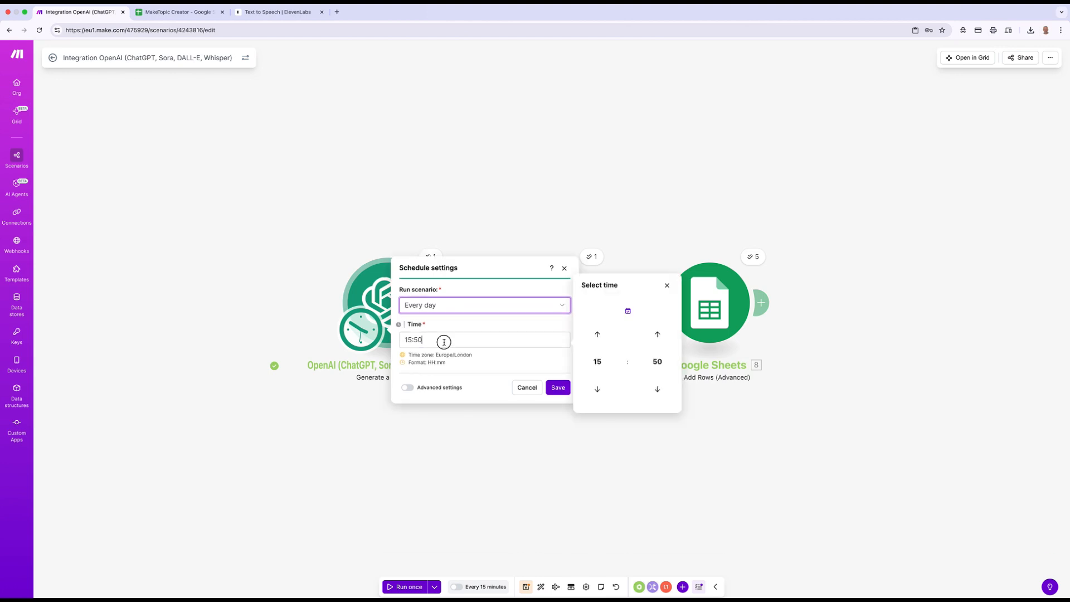
{"action": "left_click", "coordinate": [597, 362]}
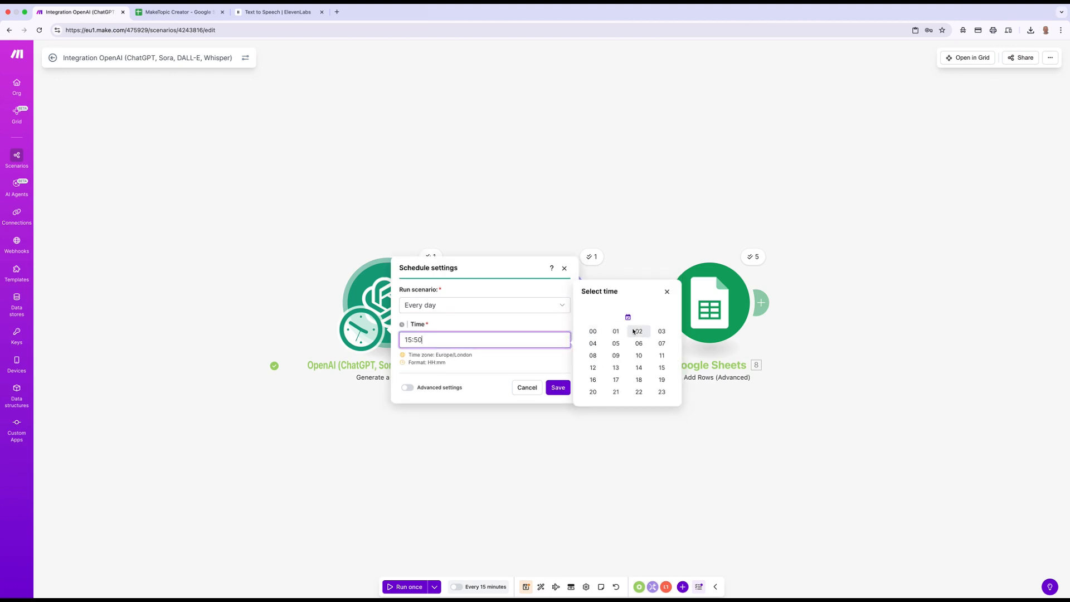
{"action": "left_click", "coordinate": [594, 356]}
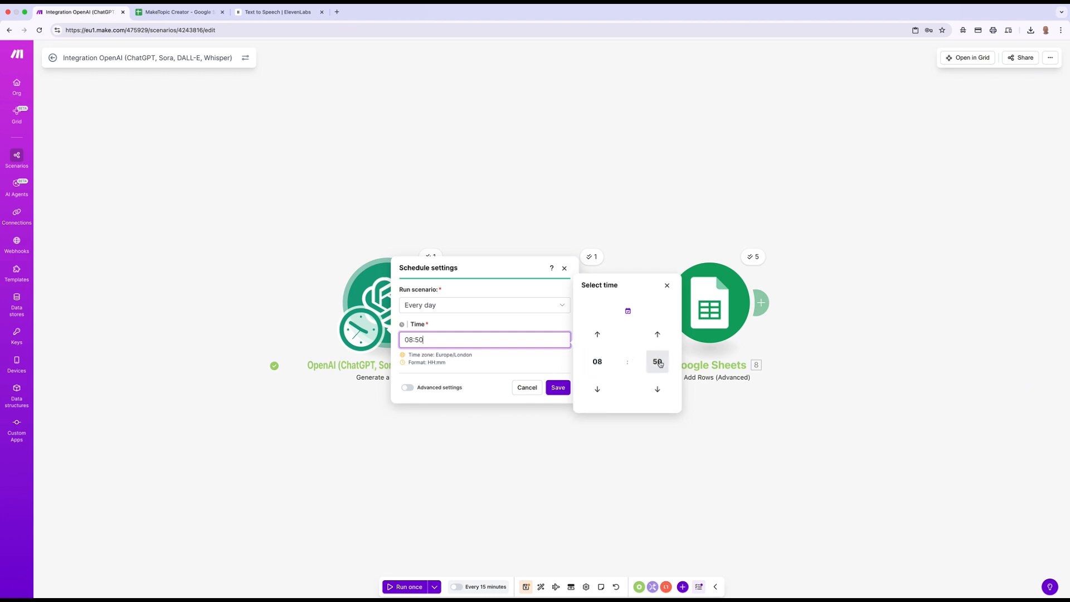
{"action": "left_click", "coordinate": [657, 362]}
{"action": "left_click", "coordinate": [593, 338]}
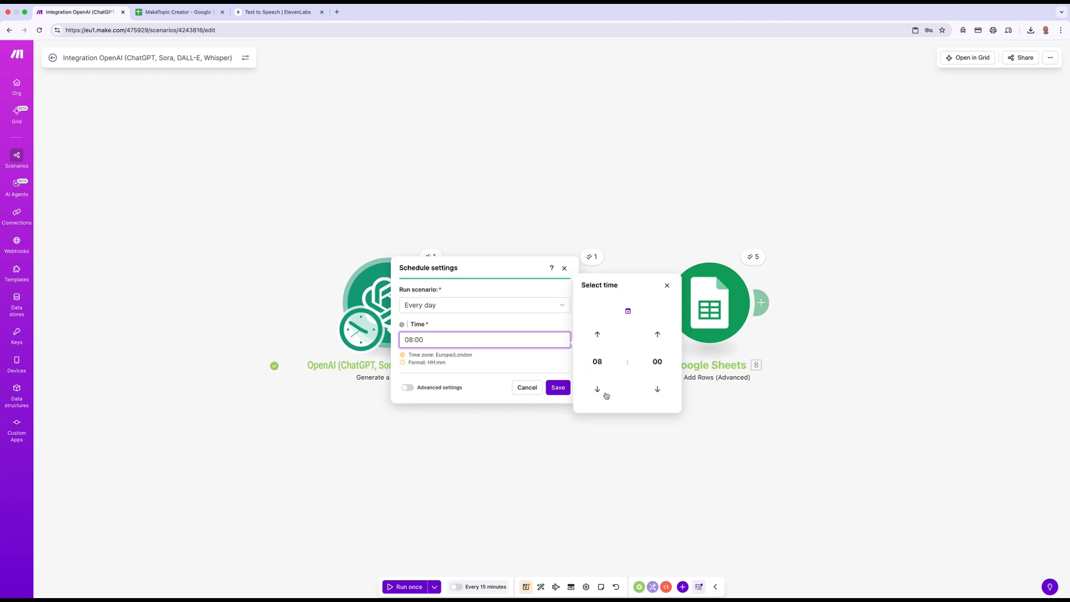
{"action": "left_click", "coordinate": [558, 387]}
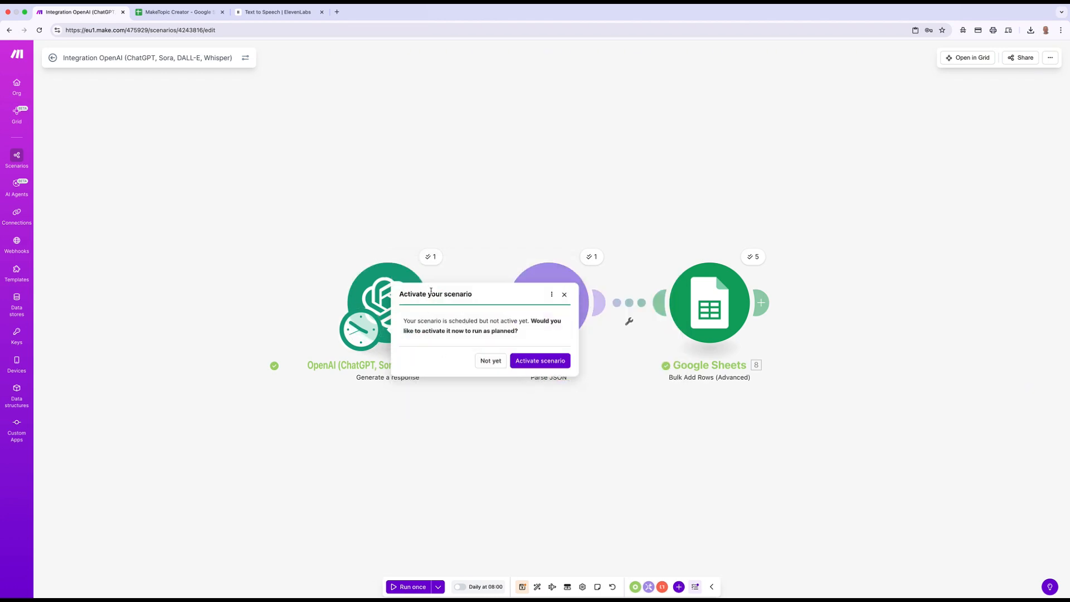
{"action": "left_click", "coordinate": [550, 362]}
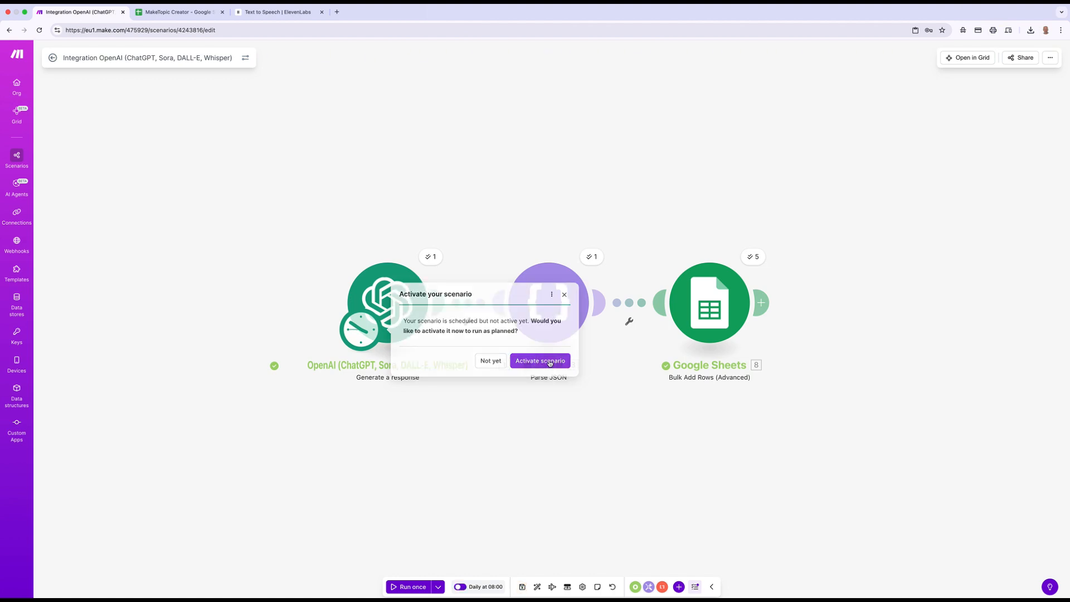